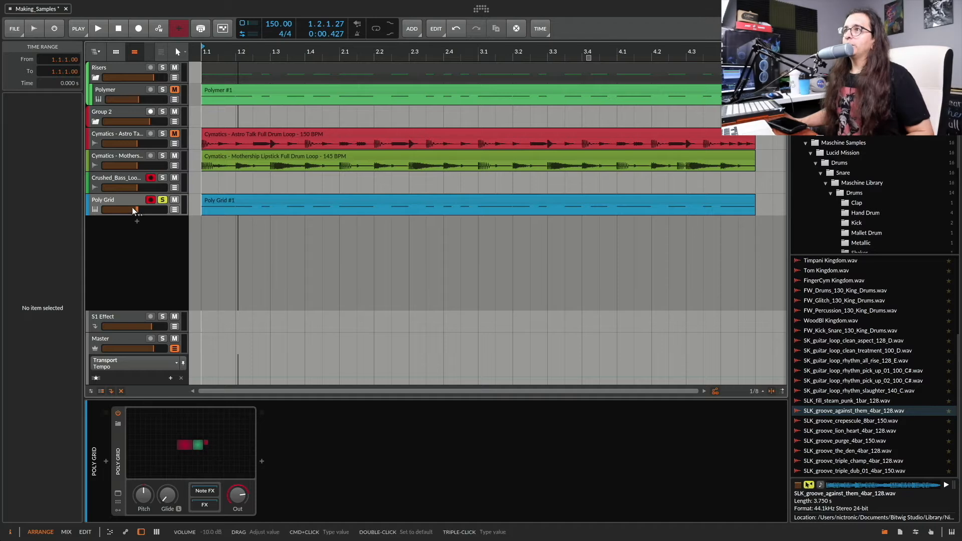
Solo the Cymatics Mothership drum loop track, audition it from bar 1, and turn its solo off again
left_click(129, 203)
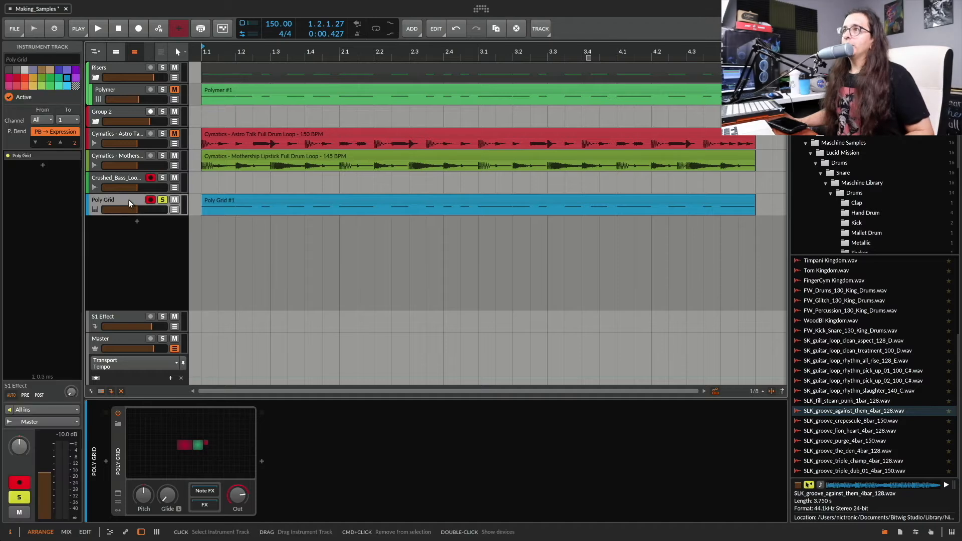
left_click(162, 157)
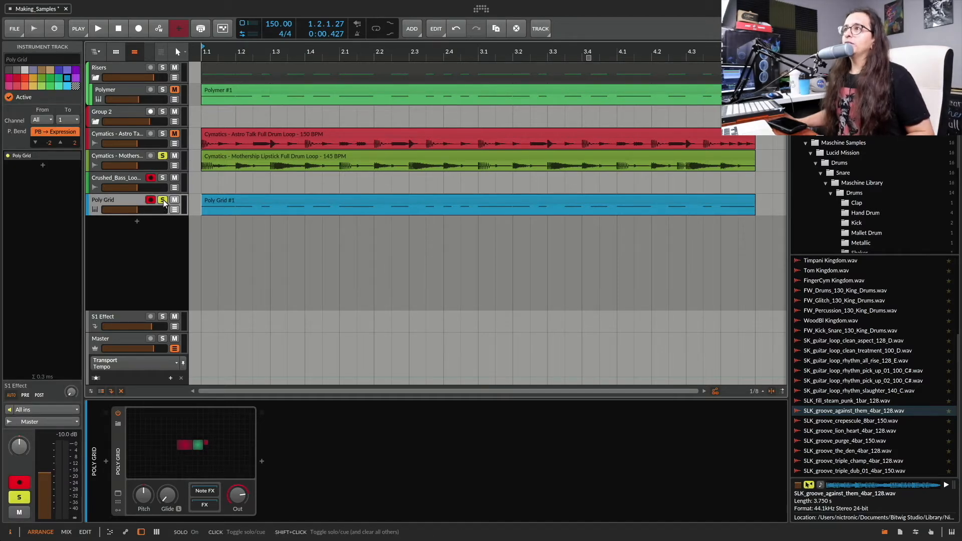
left_click(143, 163)
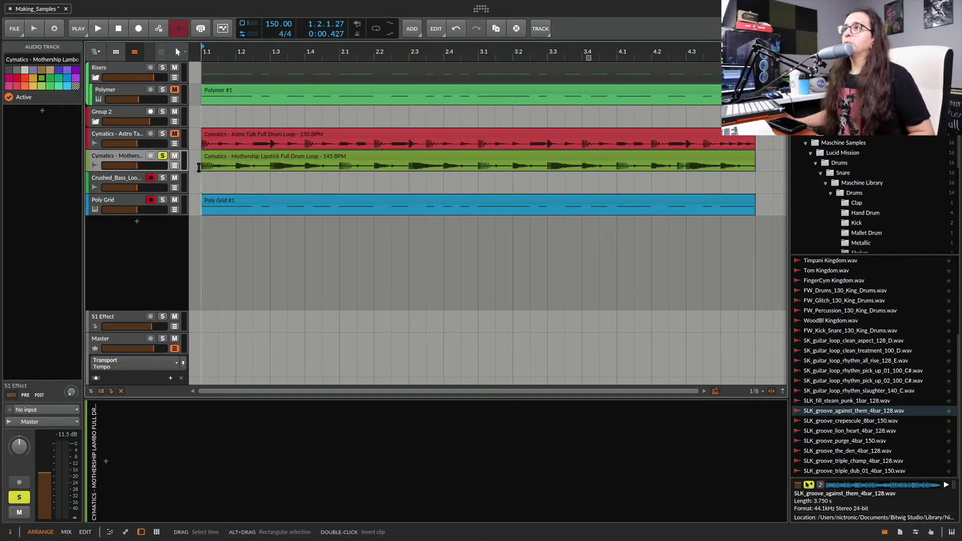
left_click(198, 168)
key("space")
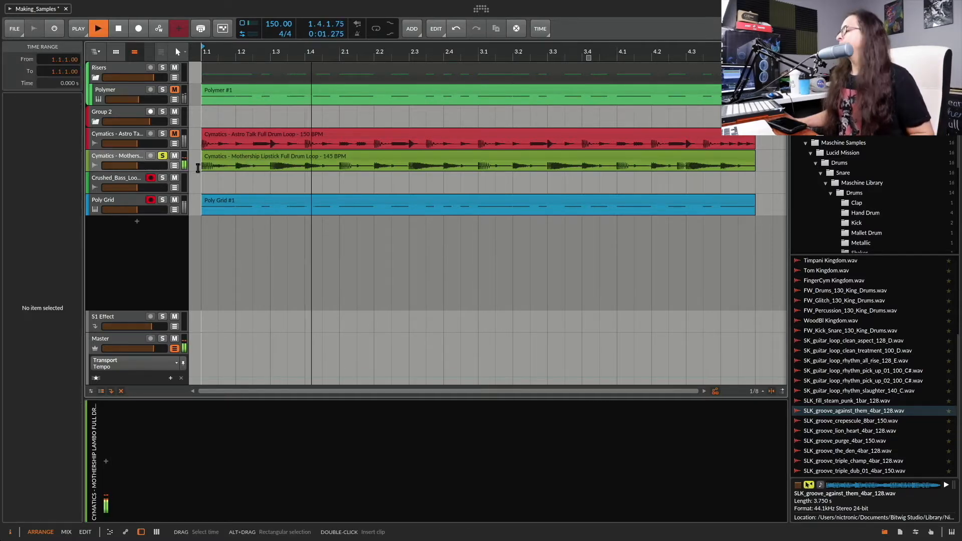
left_click(162, 156)
key("space")
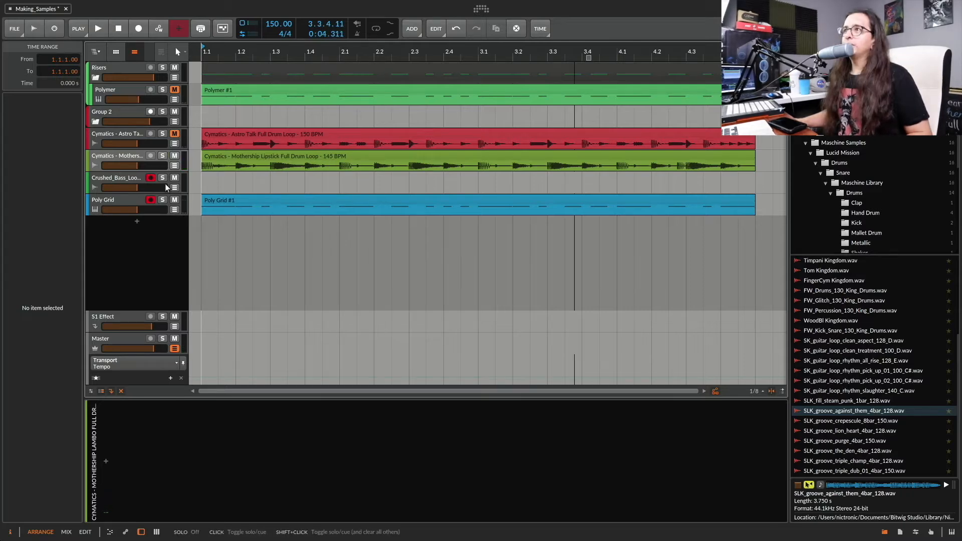
Solo the Poly Grid track and audition its clip from bar 1
left_click(163, 200)
left_click(196, 209)
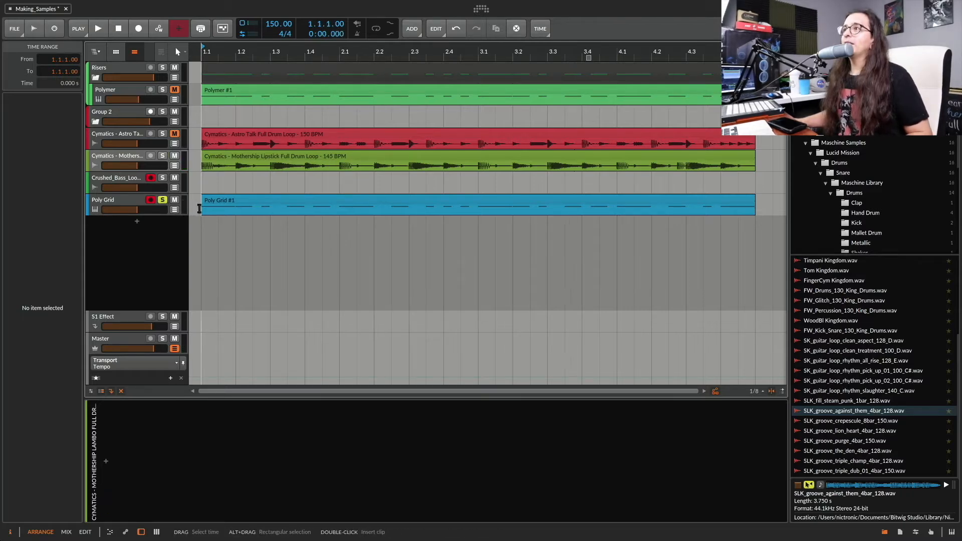
left_click(125, 206)
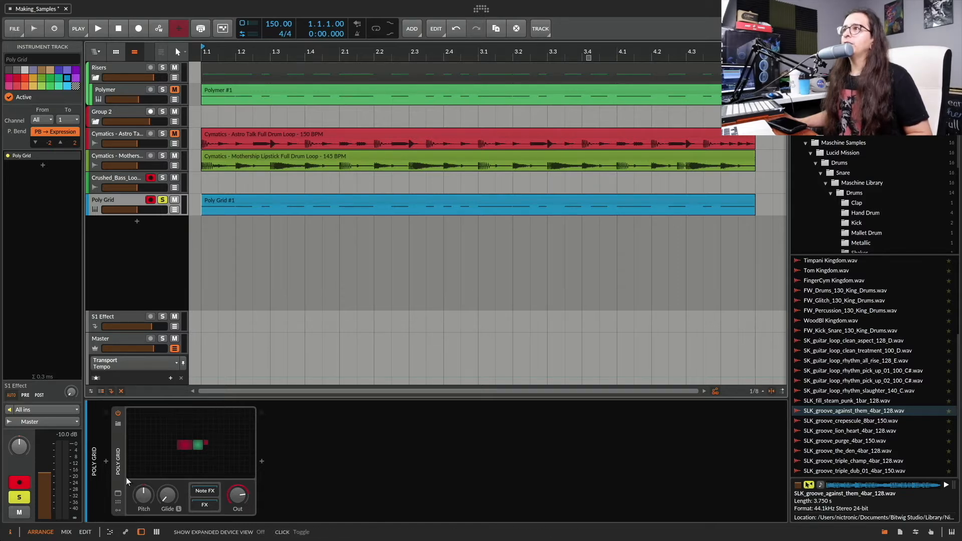
left_click(201, 211)
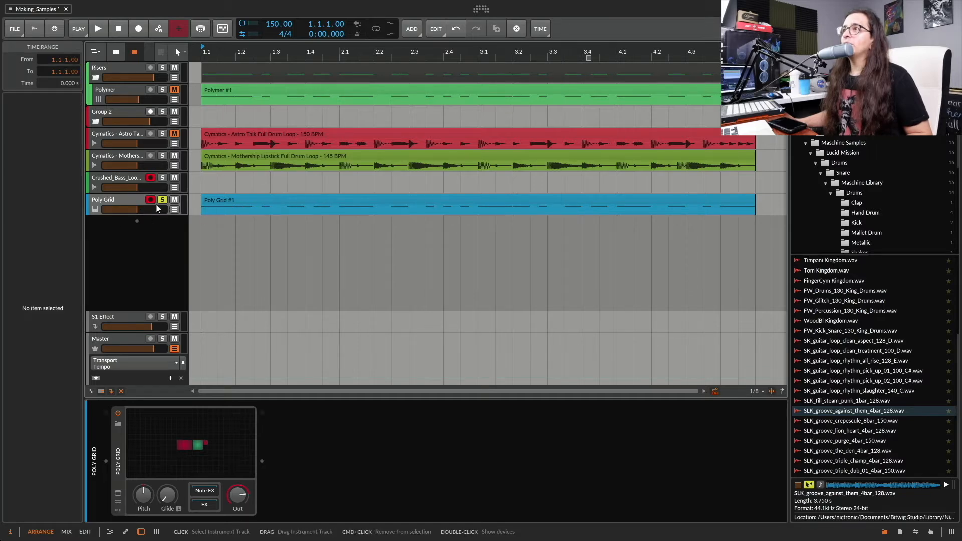
key("space")
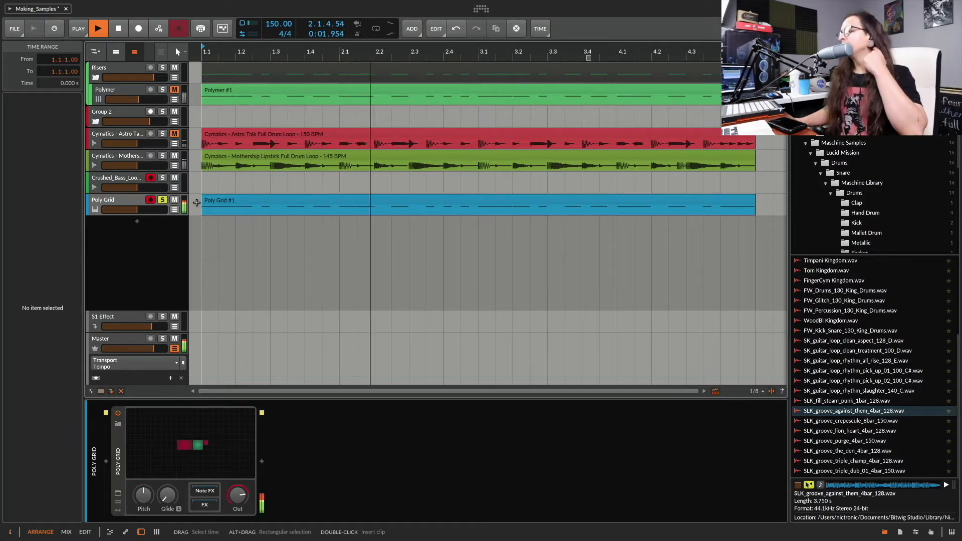
key("space")
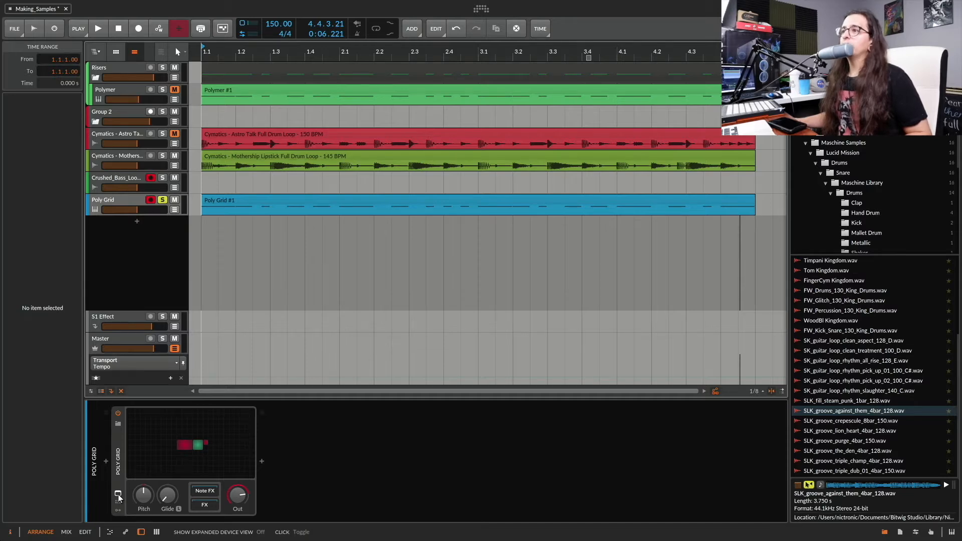
Open the Poly Grid patch in its expanded view and move the Triangle oscillator up and away from the AR envelope
left_click(118, 495)
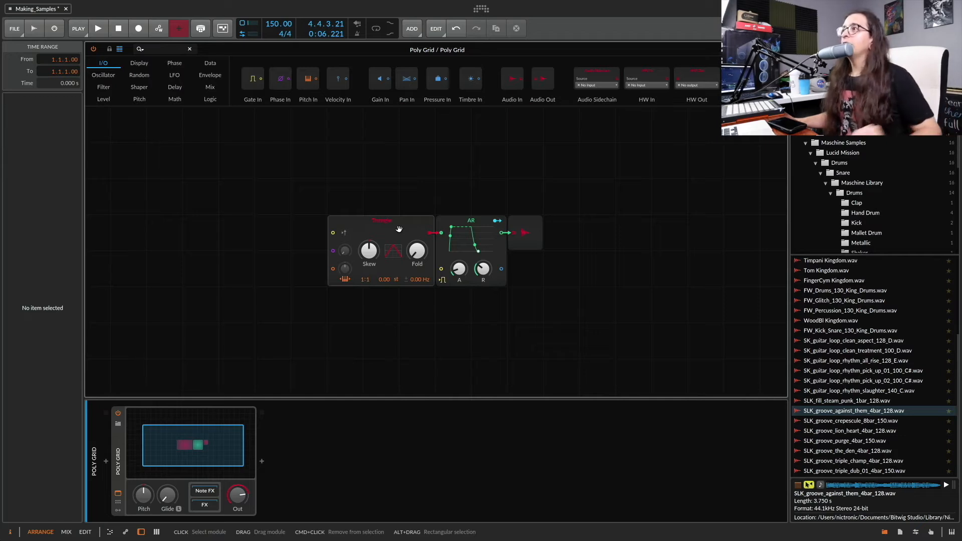
left_click_drag(395, 246, 218, 179)
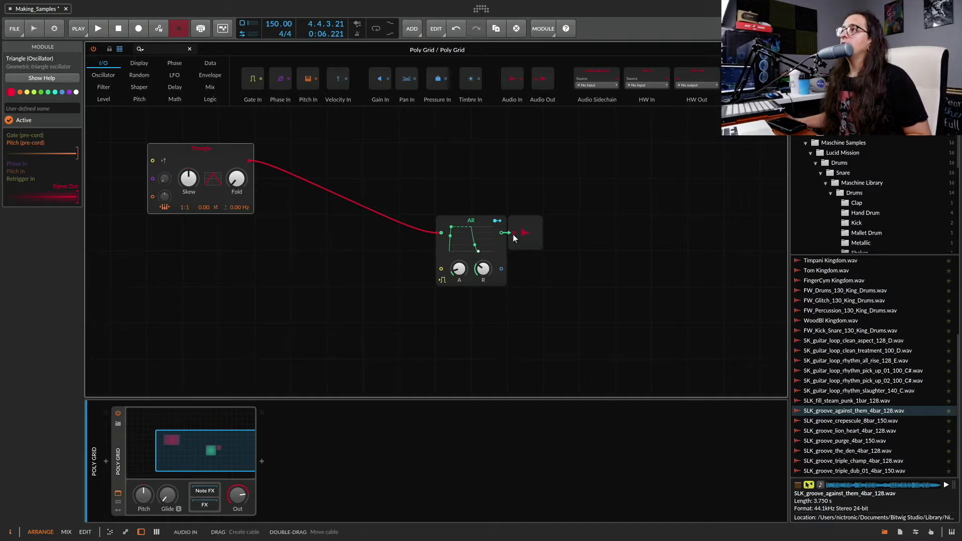
right_click(473, 223)
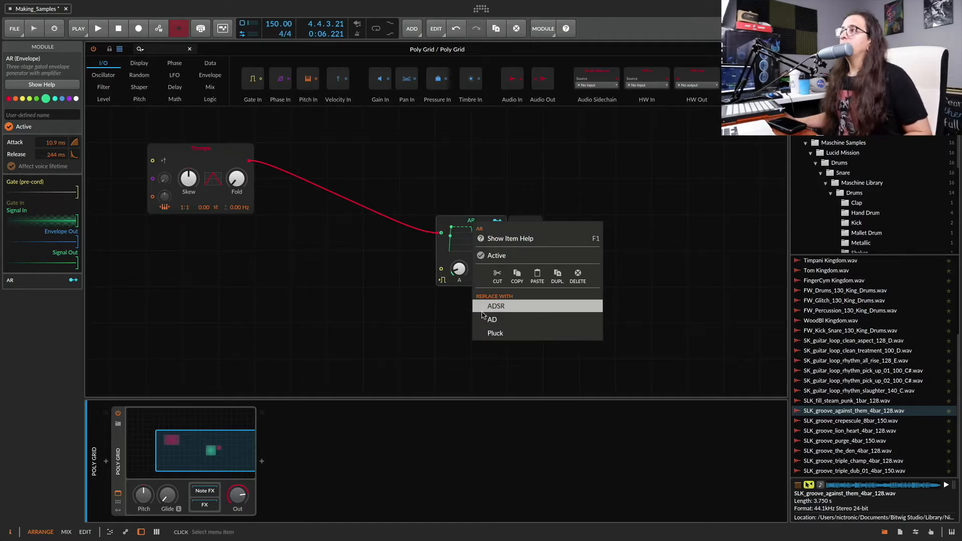
left_click(514, 285)
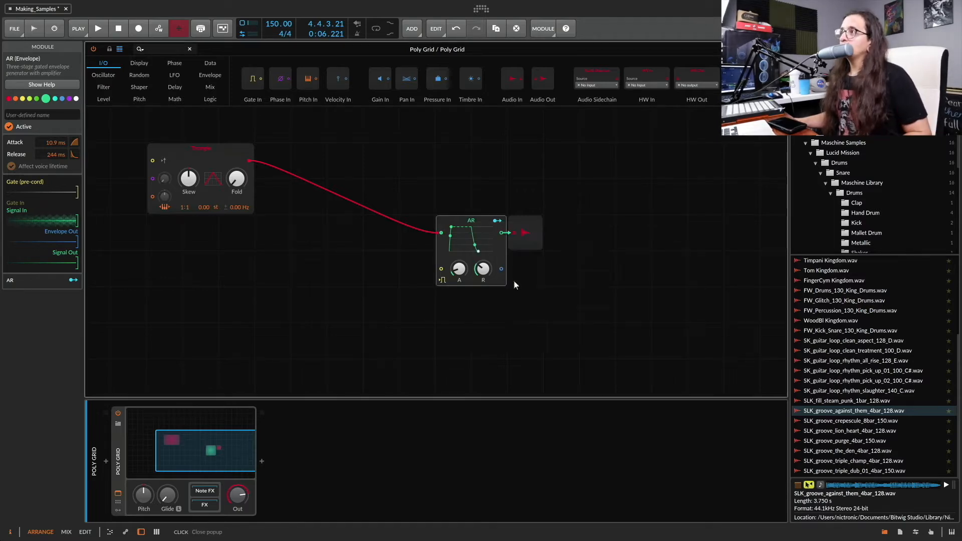
Replace the Triangle oscillator with a Wavetable oscillator
left_click(199, 149)
right_click(198, 154)
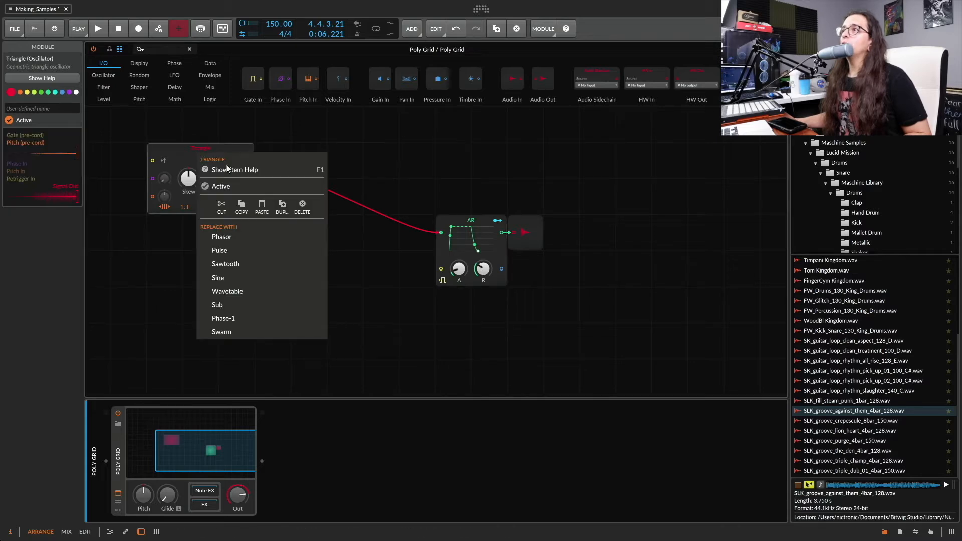
left_click(269, 289)
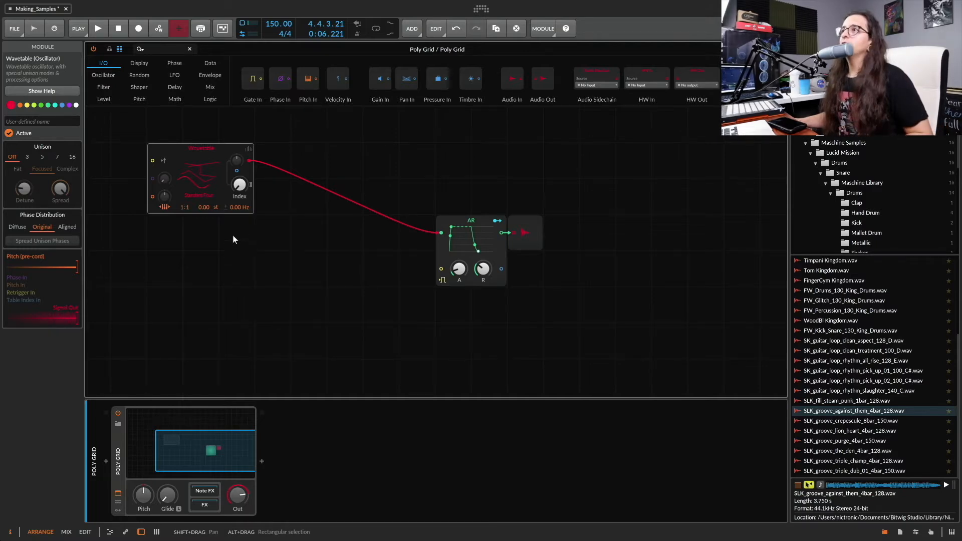
Load the Aztlan wavetable from the Cymatics - Outbreak Wavetables category into the Wavetable oscillator
left_click(201, 180)
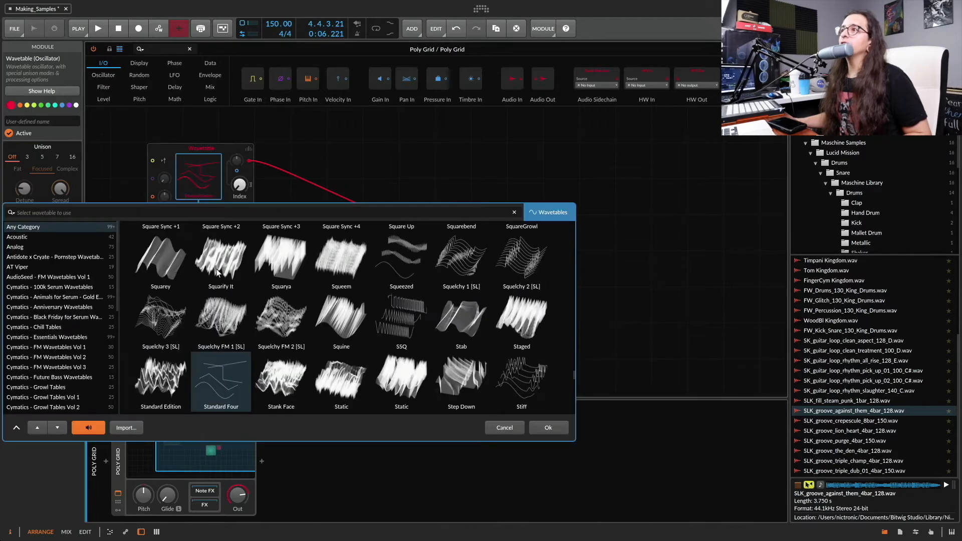
scroll(77, 344, "down", 10)
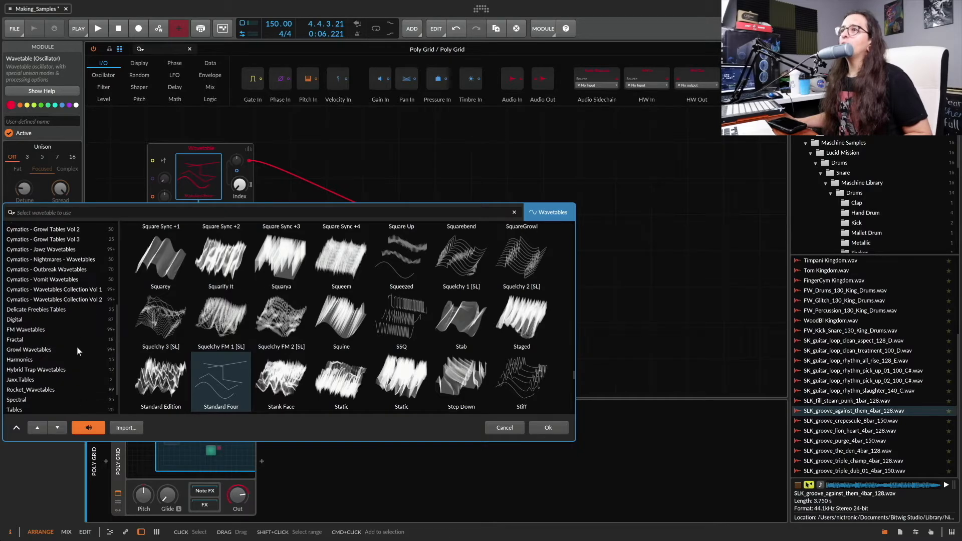
scroll(46, 388, "up", 3)
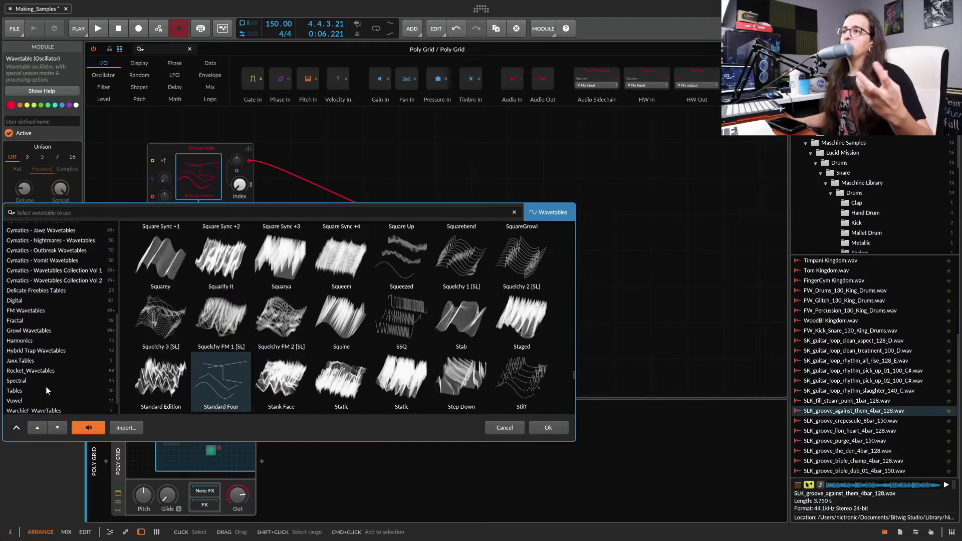
scroll(46, 387, "up", 5)
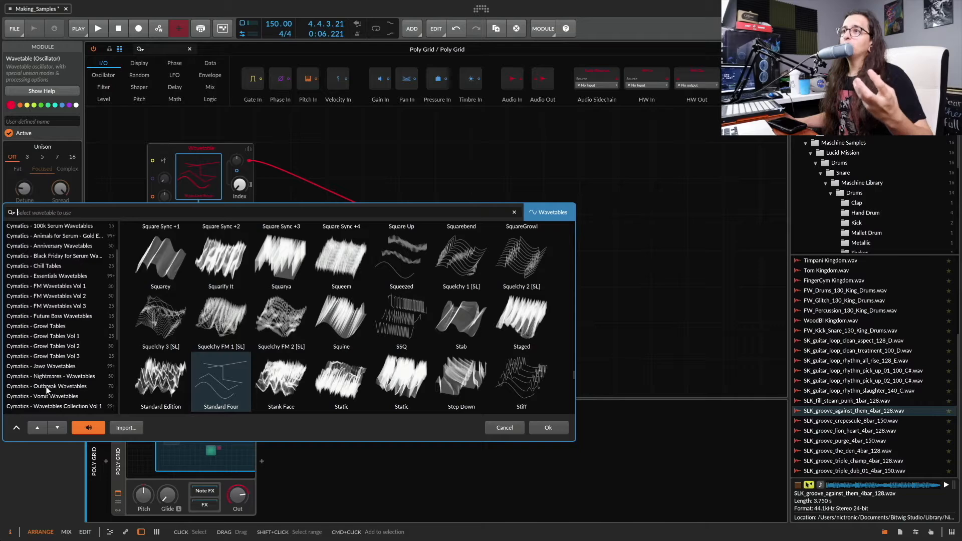
scroll(53, 378, "down", 4)
scroll(53, 379, "up", 7)
scroll(53, 378, "down", 5)
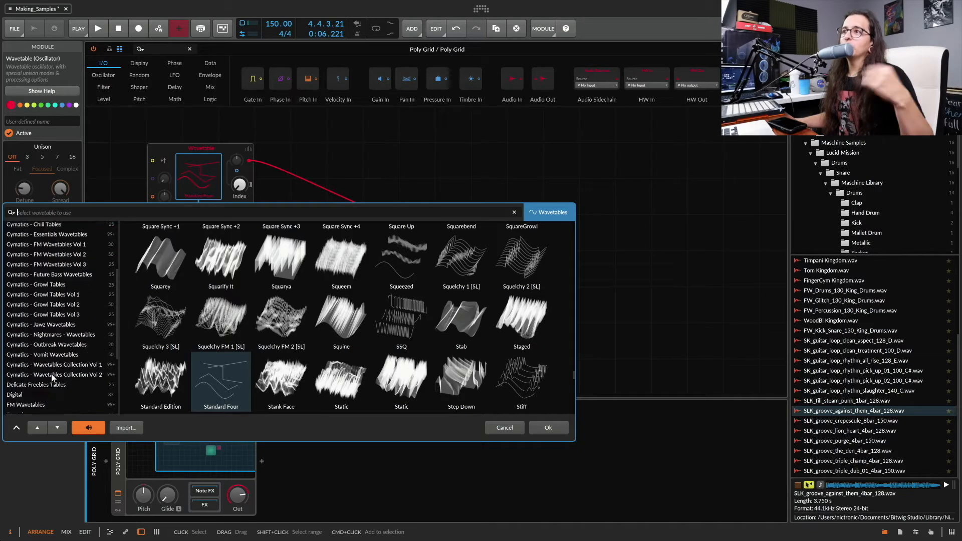
left_click(61, 347)
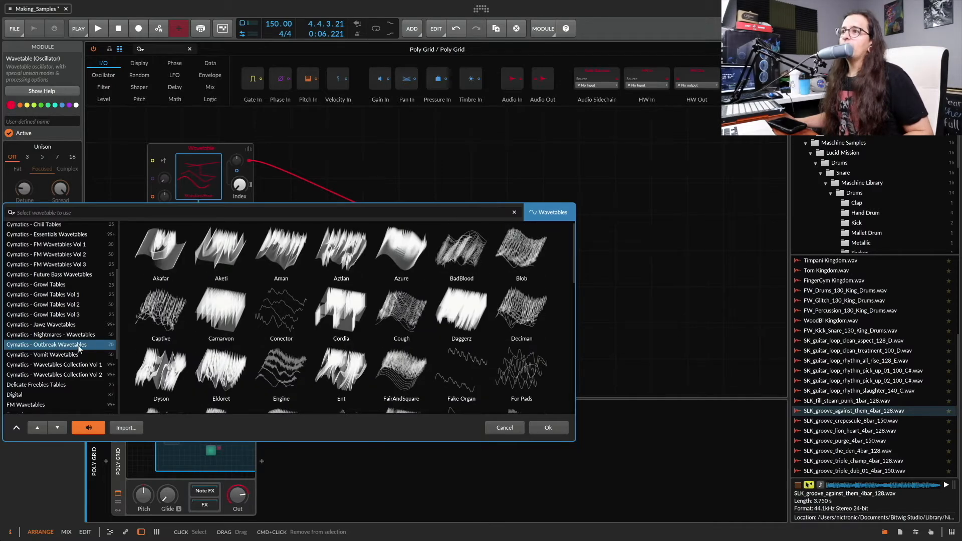
scroll(437, 323, "down", 7)
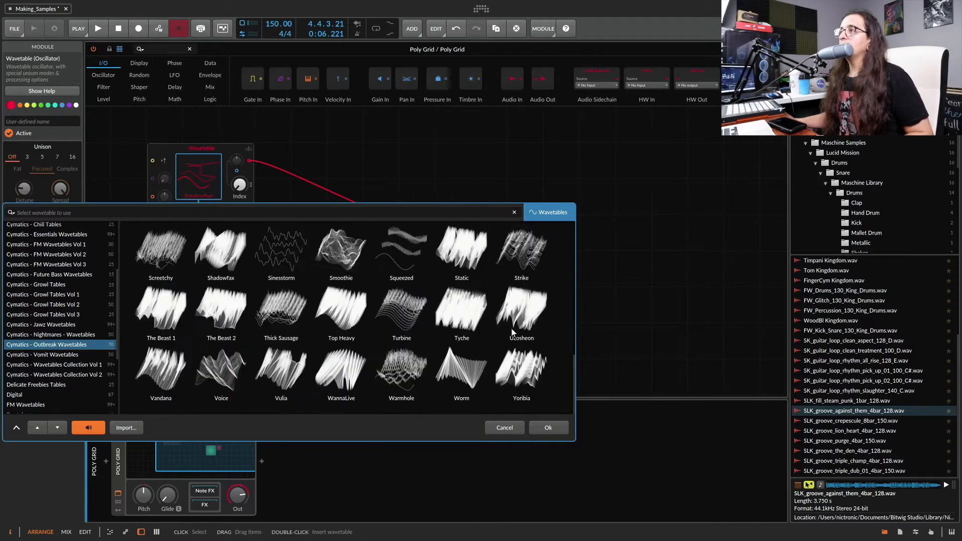
scroll(511, 329, "up", 7)
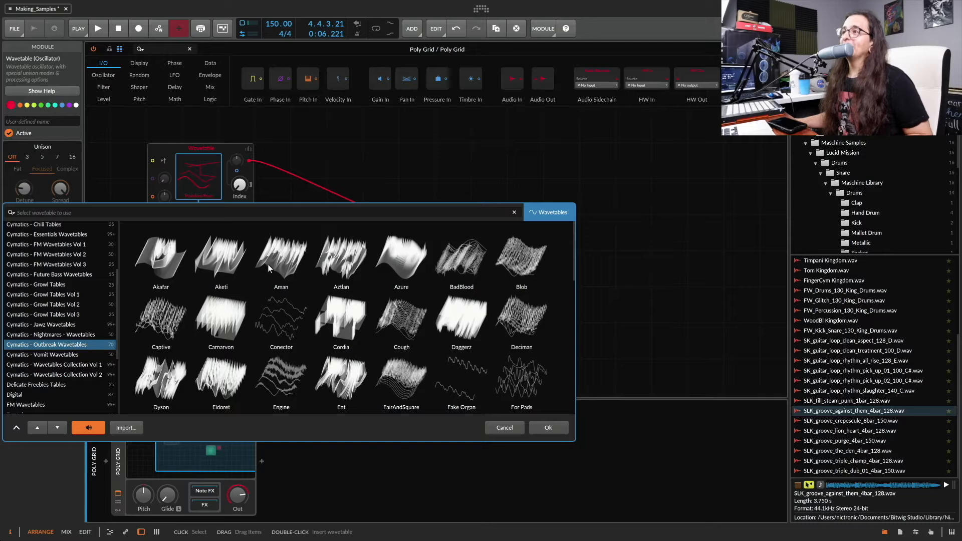
left_click(335, 264)
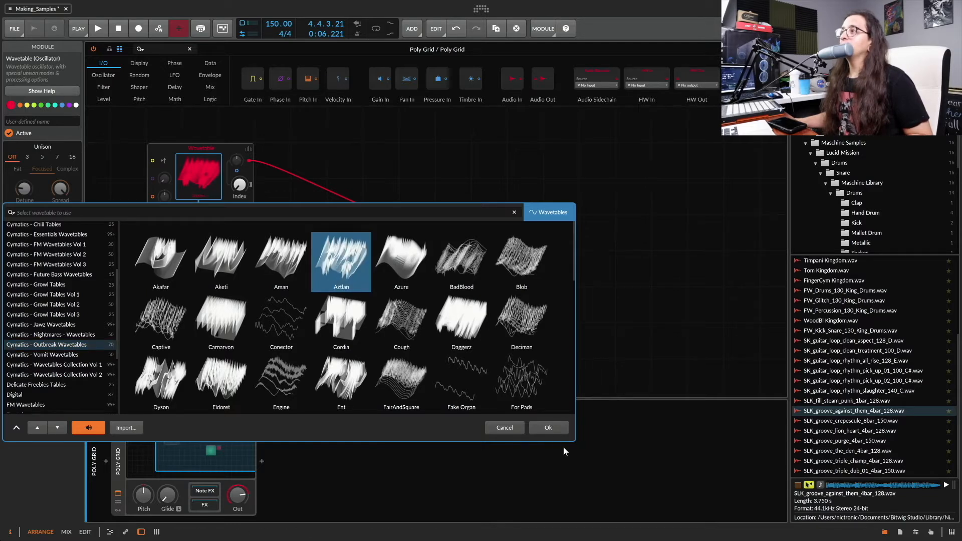
left_click(548, 428)
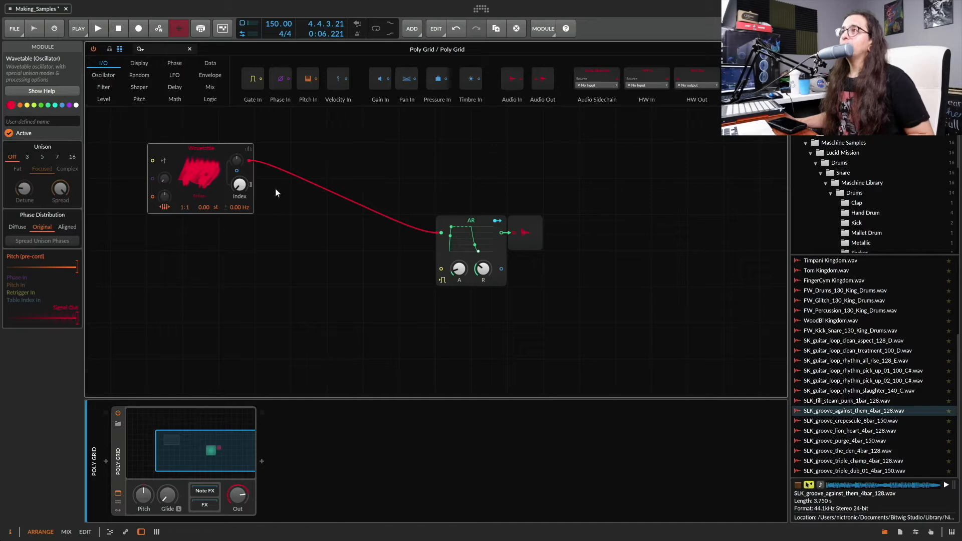
Raise the Wavetable oscillator's Index and fine-tune it by ear during playback of the Poly Grid clip
left_click_drag(239, 185, 240, 170)
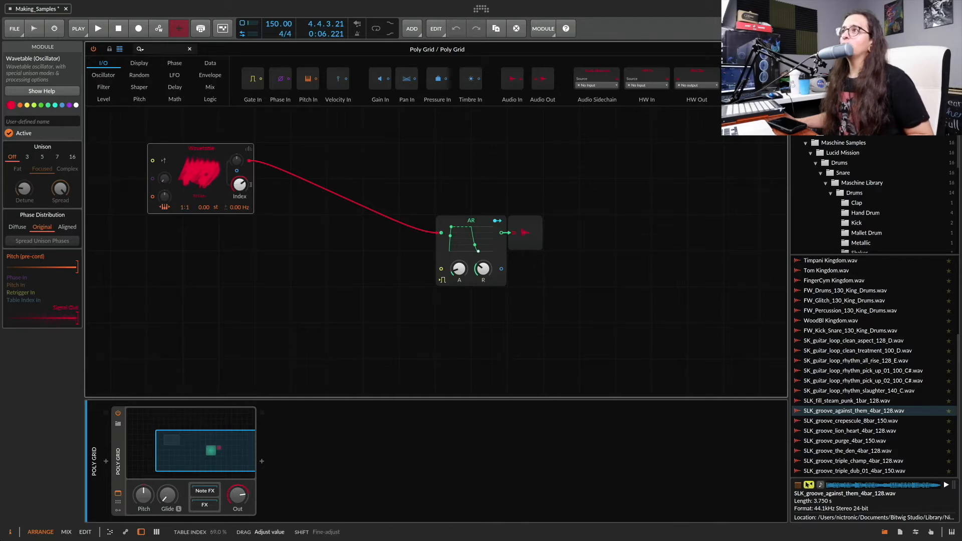
key("space")
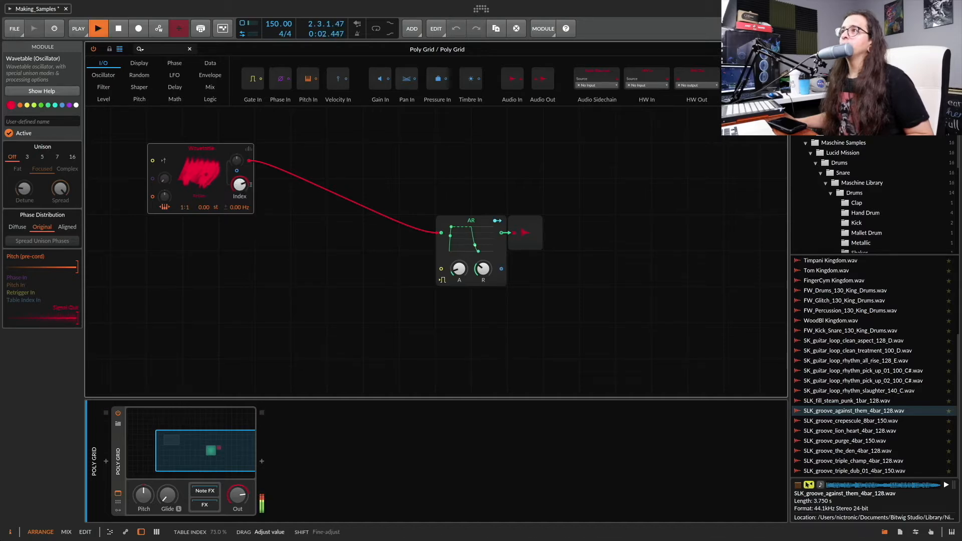
left_click_drag(239, 185, 239, 200)
key("space")
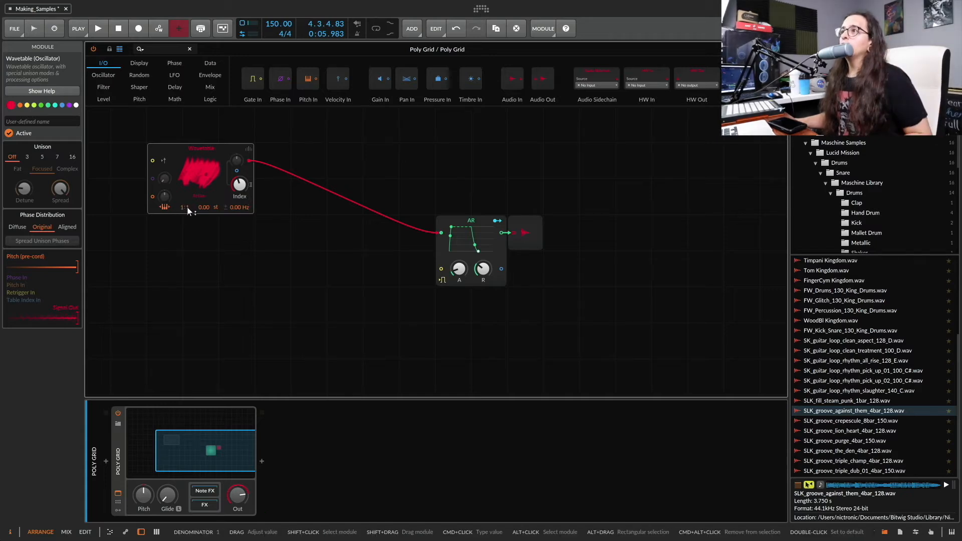
Set the Wavetable oscillator's pitch ratio to 1:2 and play the clip to hear it
left_click_drag(187, 209, 198, 192)
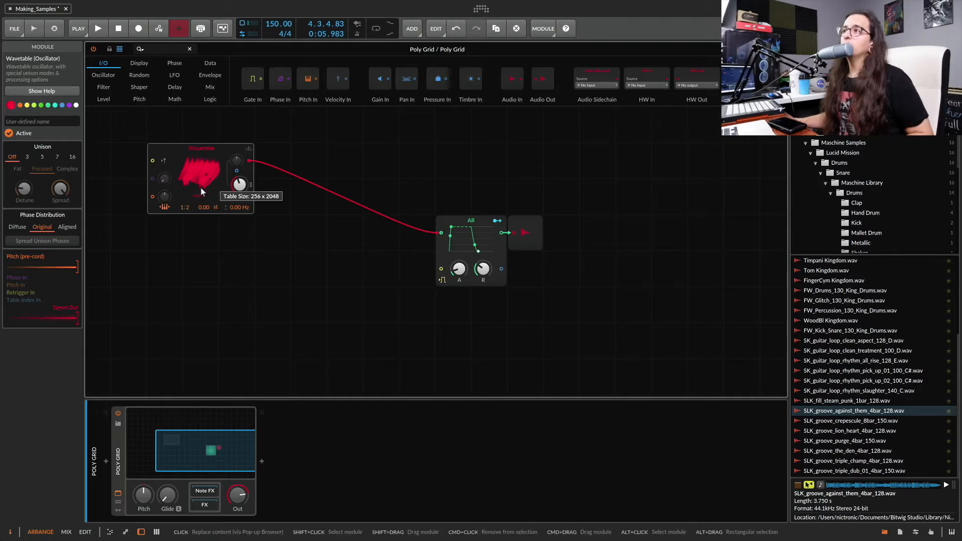
key("space")
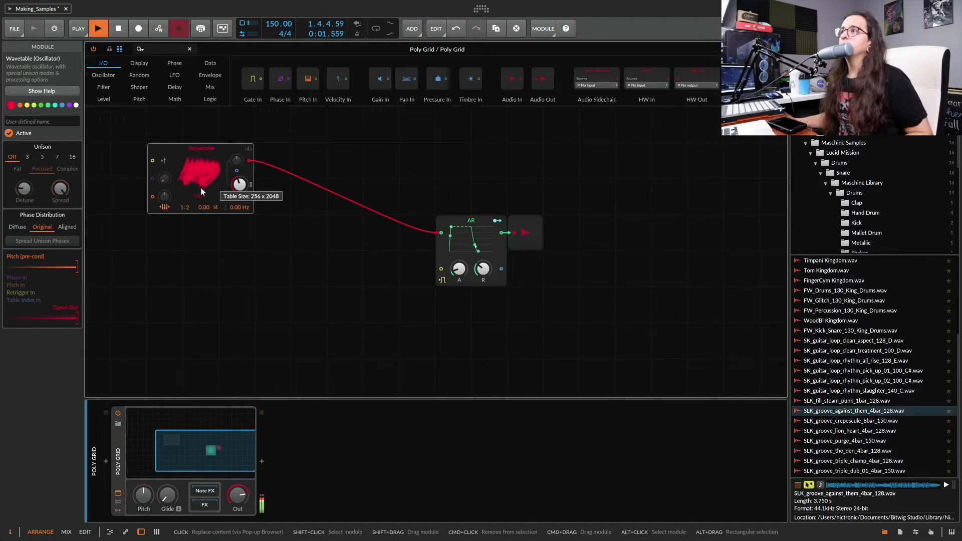
key("space")
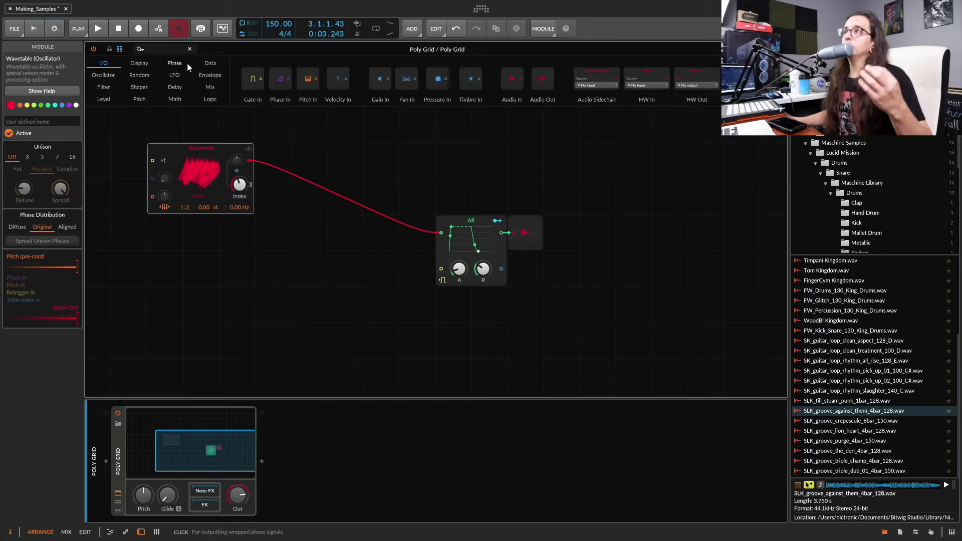
Add a Mixer module fed by the Wavetable oscillator ahead of the AR envelope, shifting the envelope and output further right
type("mixer")
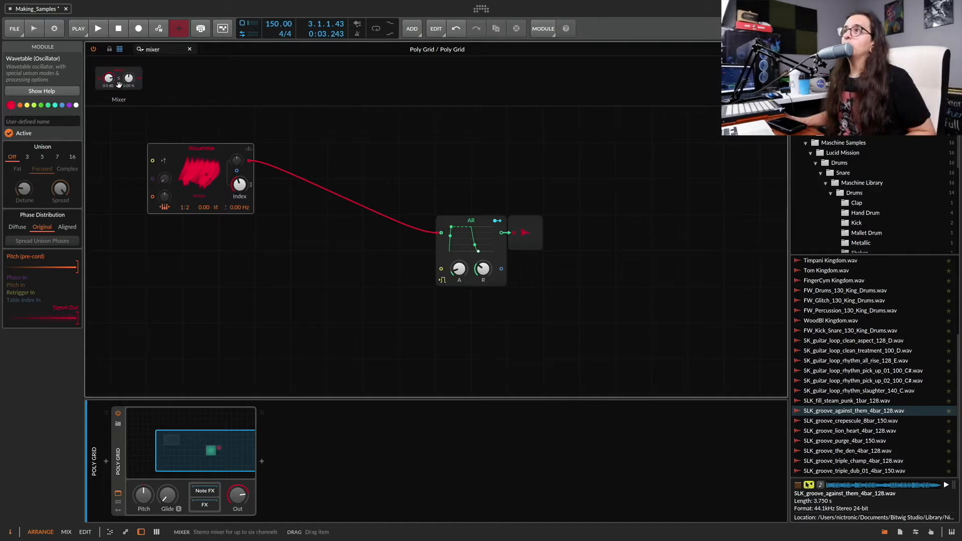
left_click_drag(119, 77, 406, 235)
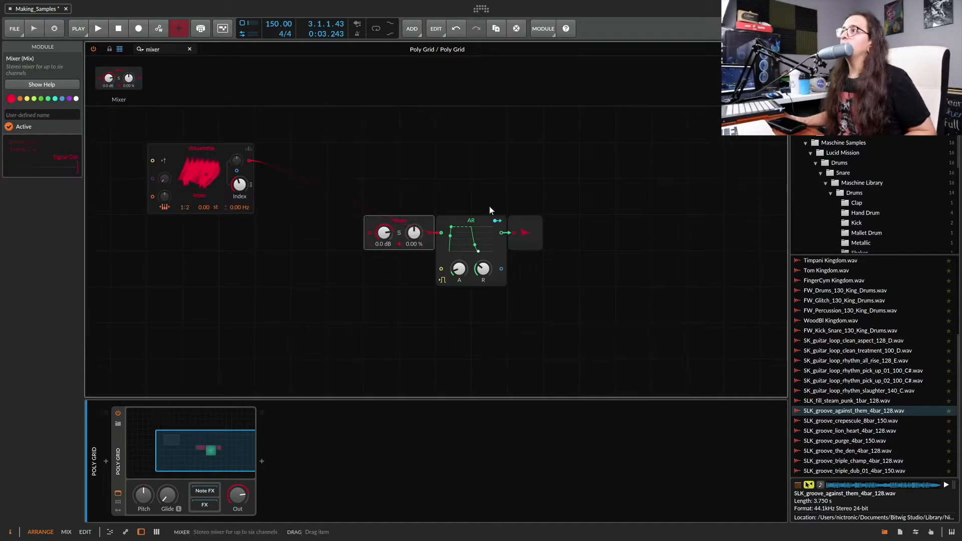
left_click(483, 219)
left_click_drag(516, 229, 366, 233)
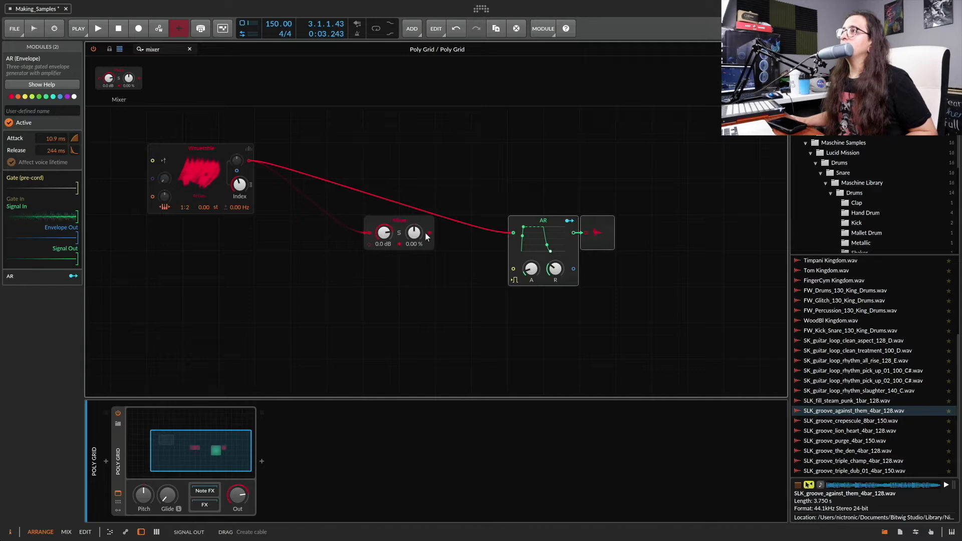
Connect the Mixer's output to the AR envelope's signal input, then test the channel 1 level during playback and reset it to 0.0 dB
left_click_drag(510, 241, 513, 233)
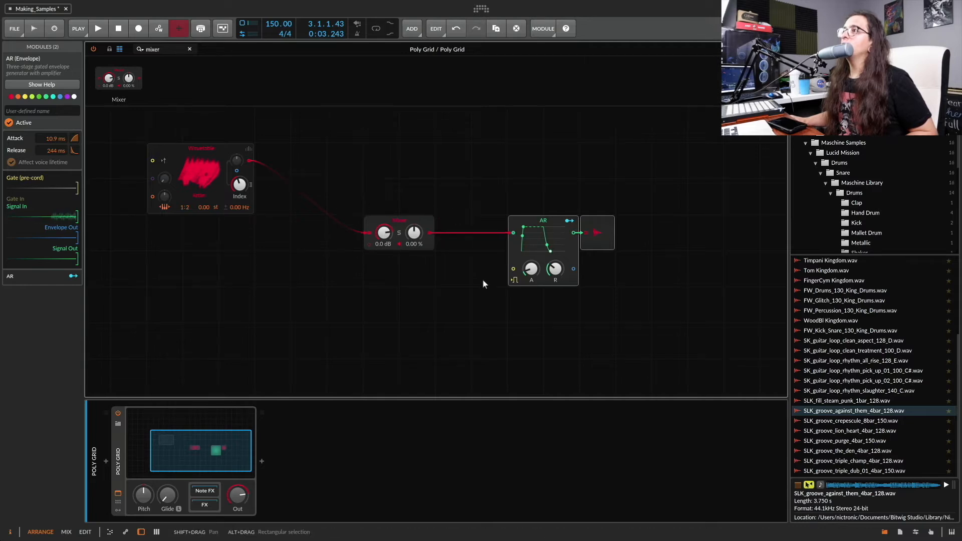
key("space")
left_click_drag(386, 232, 389, 235)
double_click(388, 234)
key("space")
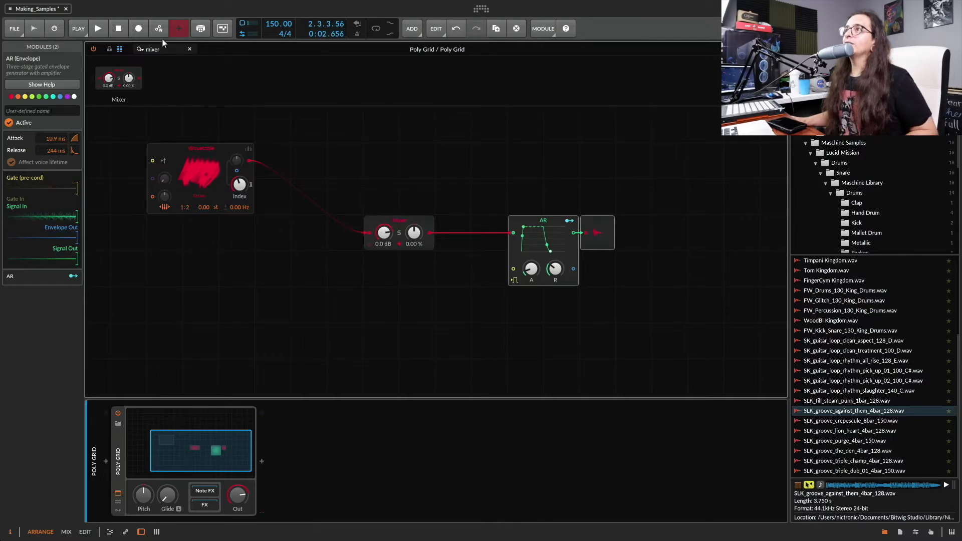
Add a Sub oscillator directly below the Wavetable oscillator and connect its output to a second Mixer channel
left_click(190, 49)
left_click(103, 76)
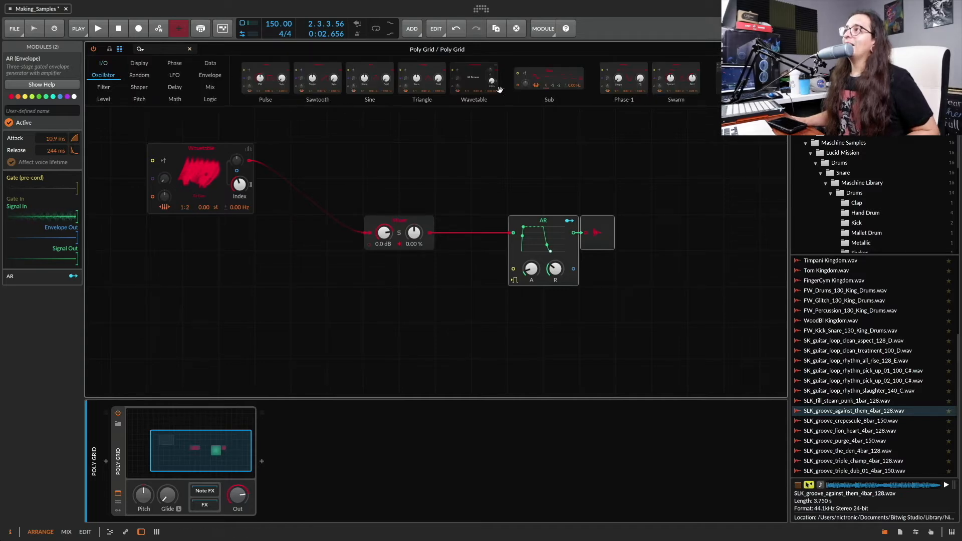
left_click_drag(336, 206, 162, 252)
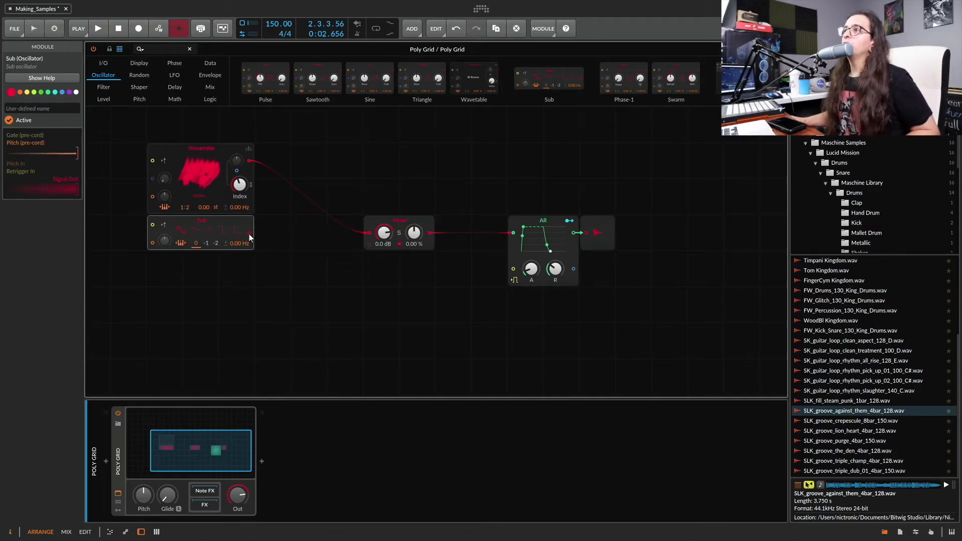
left_click_drag(246, 233, 377, 259)
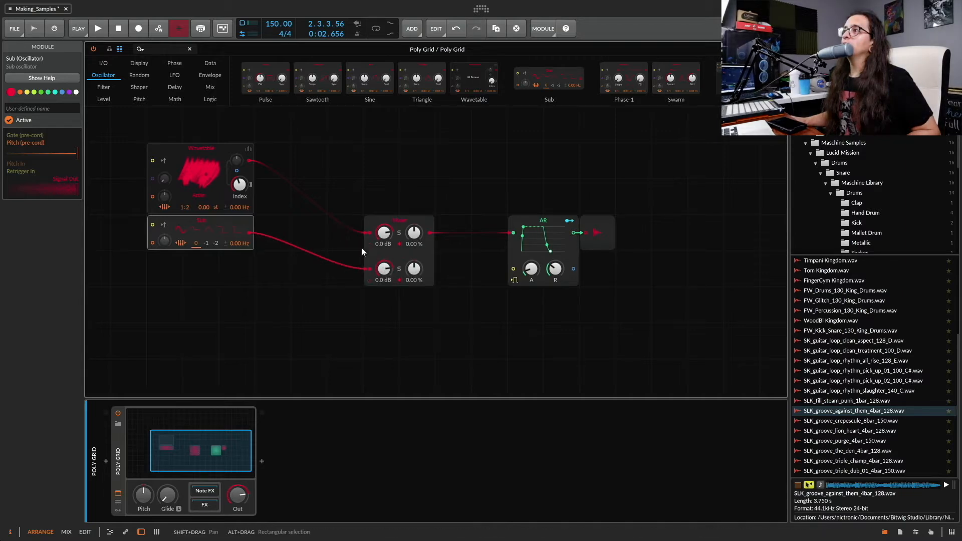
left_click_drag(365, 269, 345, 265)
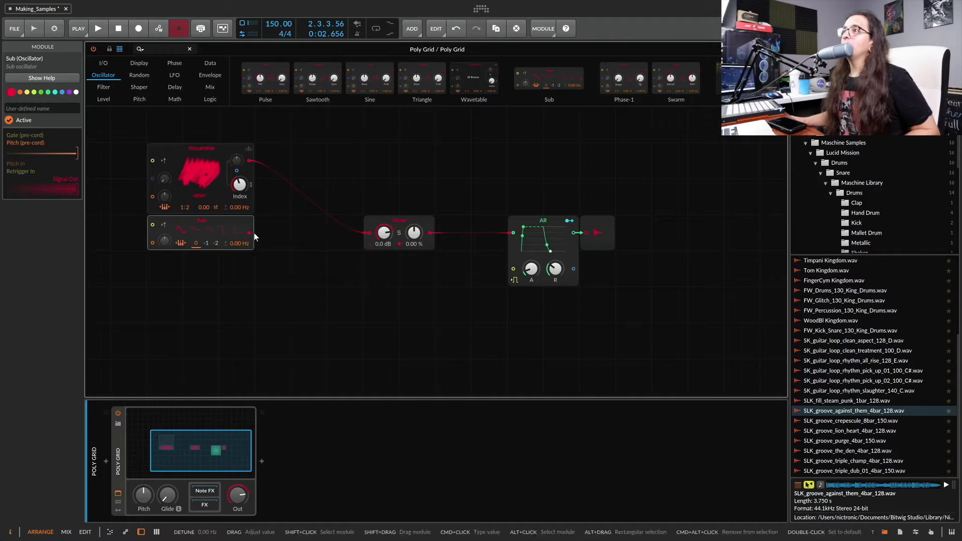
left_click_drag(249, 233, 373, 246)
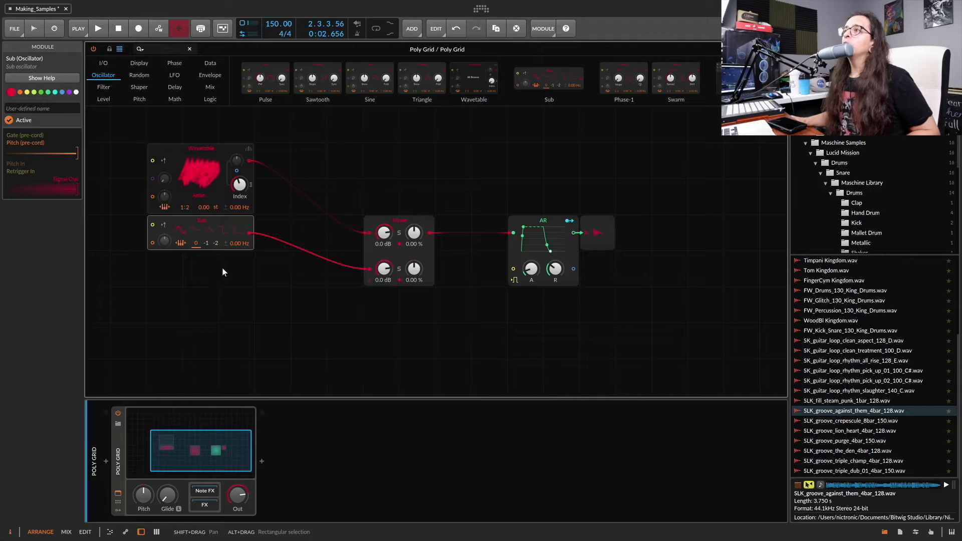
Set the Sub oscillator's octave to -1 and lower Mixer channel 2 to -10.3 dB by ear during playback
left_click(206, 244)
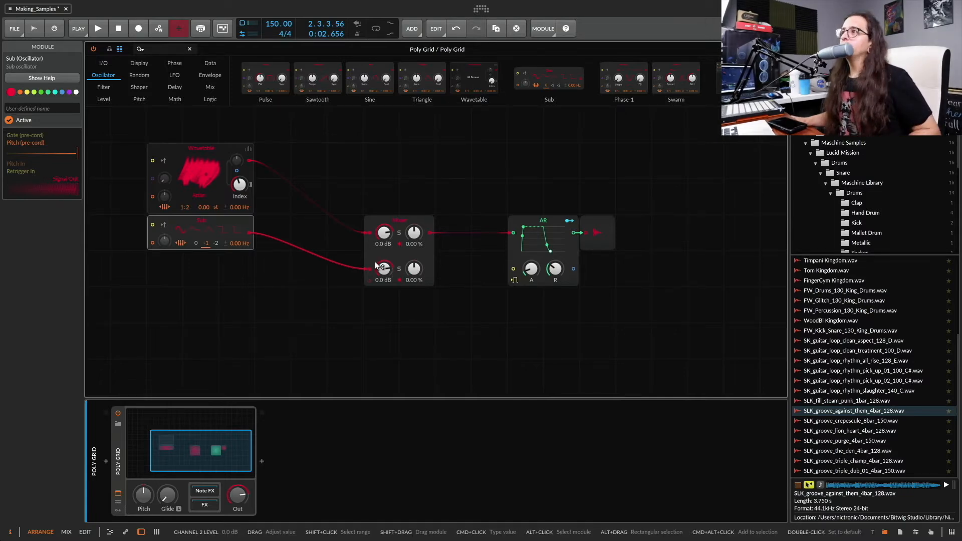
key("space")
mouse_move(377, 268)
left_mouse_down()
mouse_move(377, 288)
mouse_move(384, 266)
left_mouse_up()
key("space")
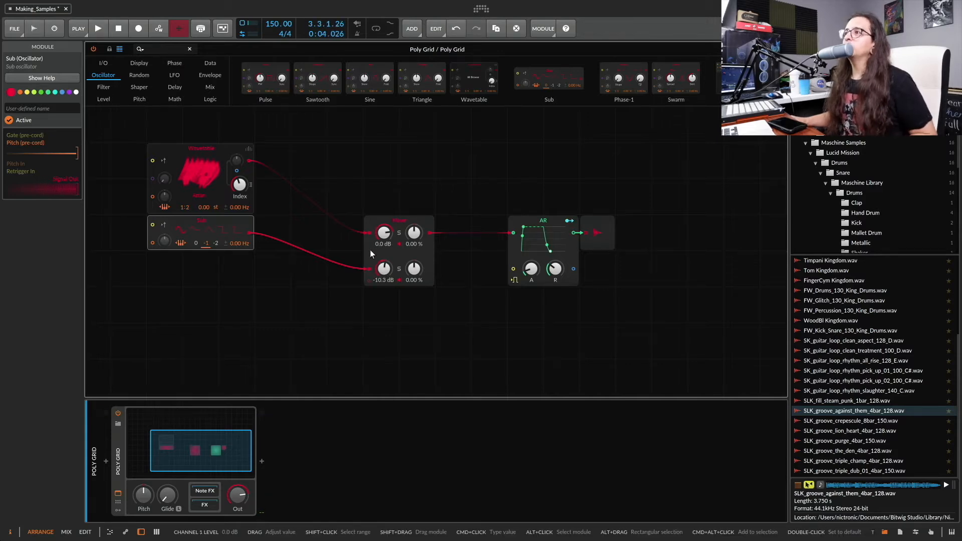
Move the Sub oscillator down, add a Phasor under the Wavetable oscillator and connect it to the Wavetable's phase input
left_click_drag(208, 224, 209, 296)
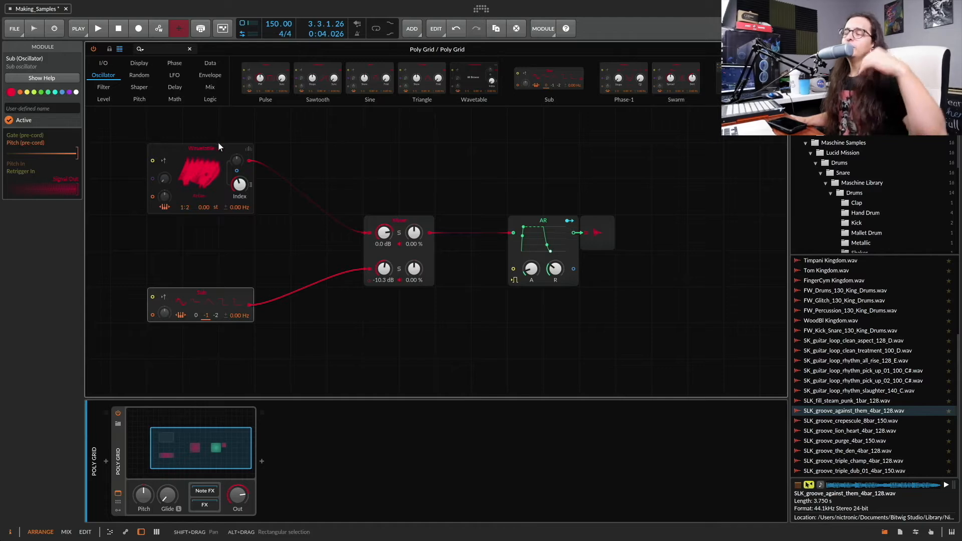
left_click(177, 63)
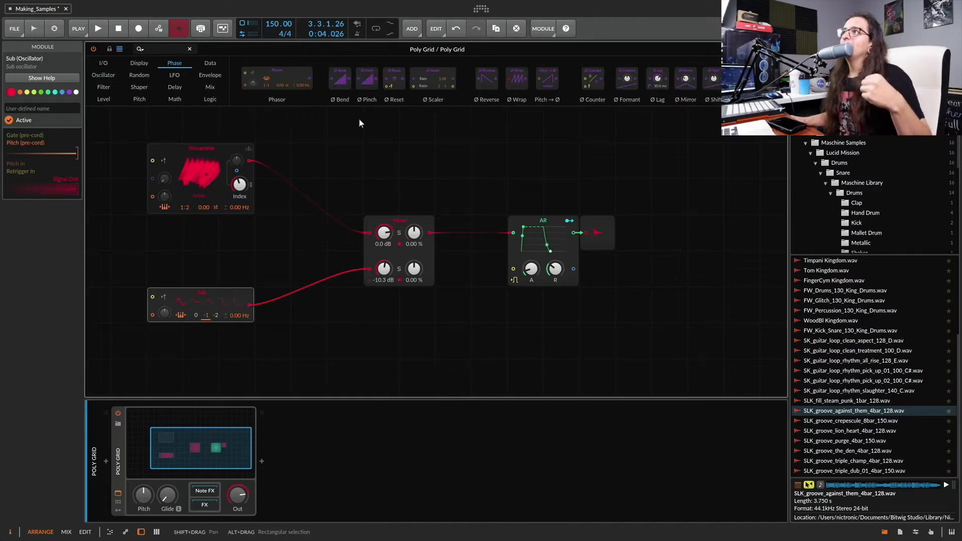
left_click_drag(297, 81, 248, 230)
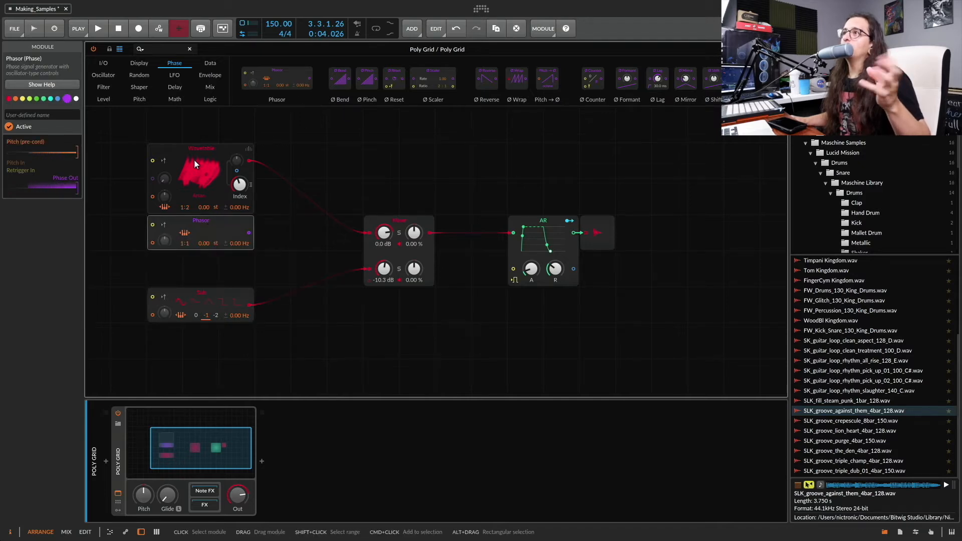
left_click_drag(248, 234, 152, 180)
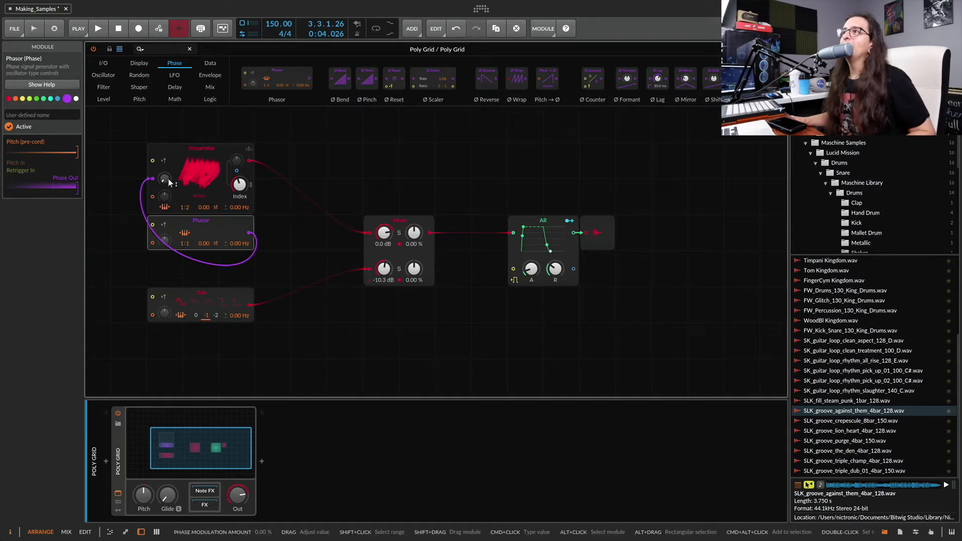
Raise the Wavetable oscillator's phase modulation amount by ear while playing the clip
left_click_drag(164, 179, 164, 175)
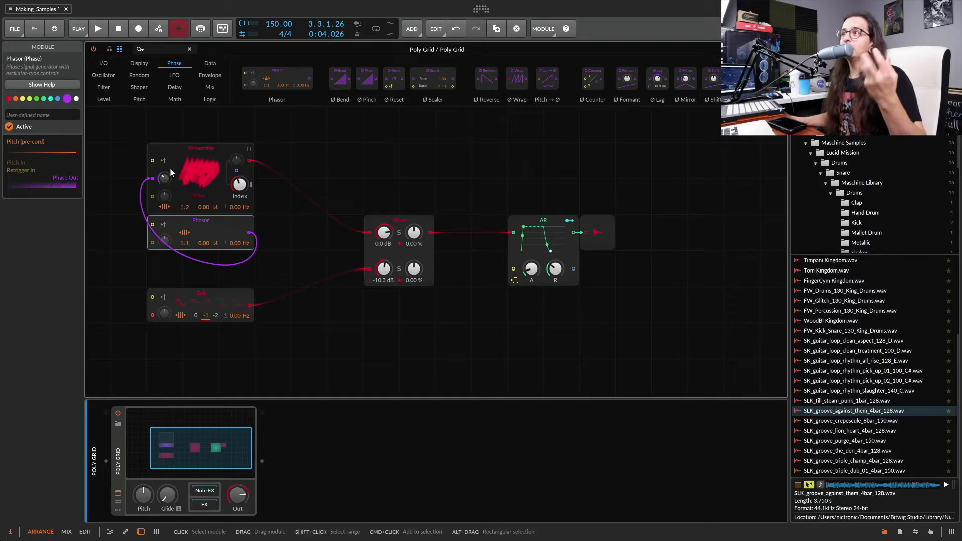
key("space")
left_click_drag(164, 179, 164, 176)
key("space")
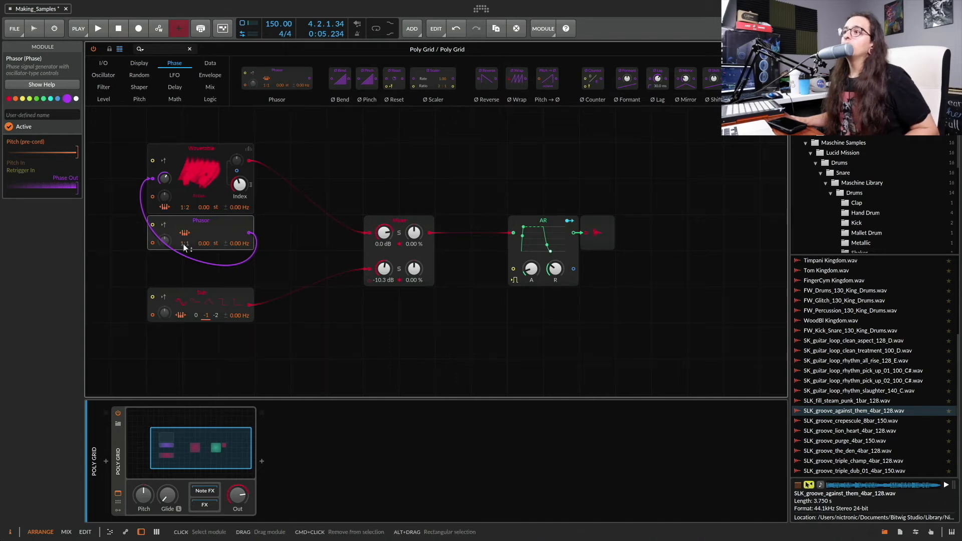
Try a 2:1 pitch ratio on the Phasor, auditioning it against 1:1, and return the ratio to 1:1
left_click_drag(186, 242, 183, 241)
key("space")
key("space")
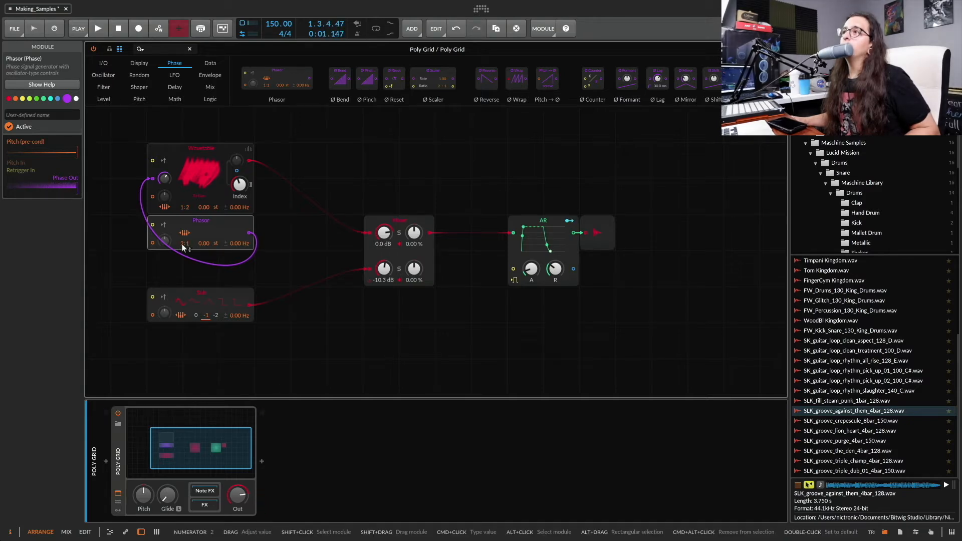
key("space")
key("space")
left_click_drag(183, 245, 183, 248)
key("space")
key("space")
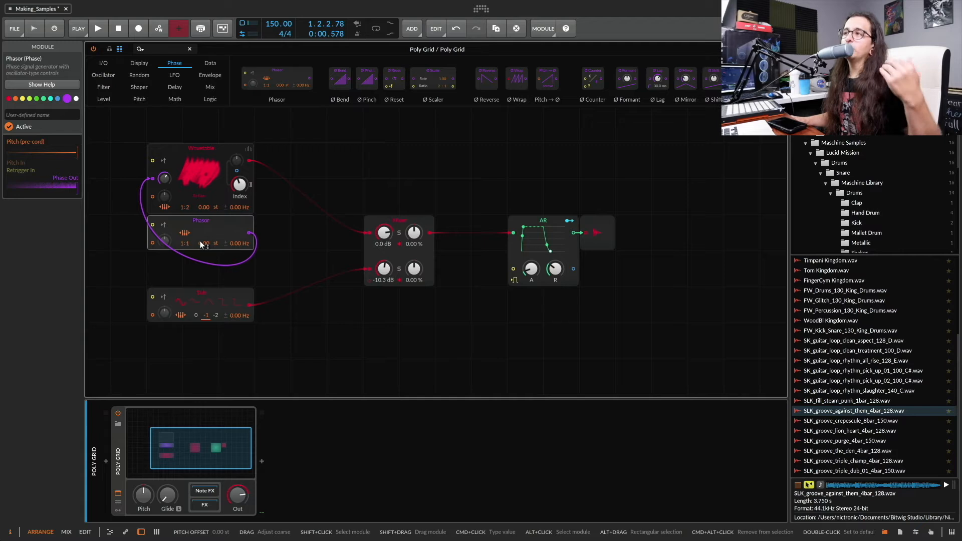
Try a frequency detune on the Phasor, return it to 0.00 Hz and play the clip to hear the sound
left_click_drag(239, 243, 239, 236)
key("space")
key("space")
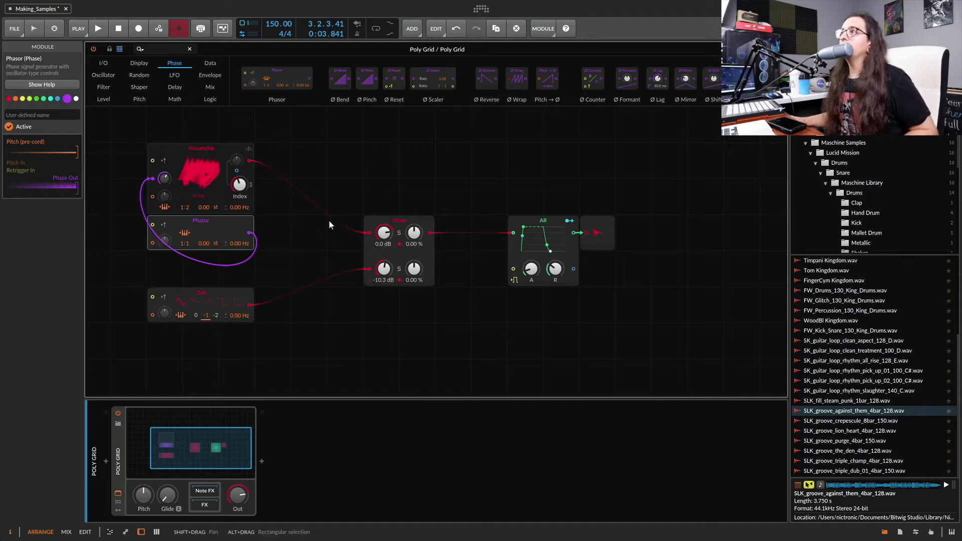
key("space")
key("space")
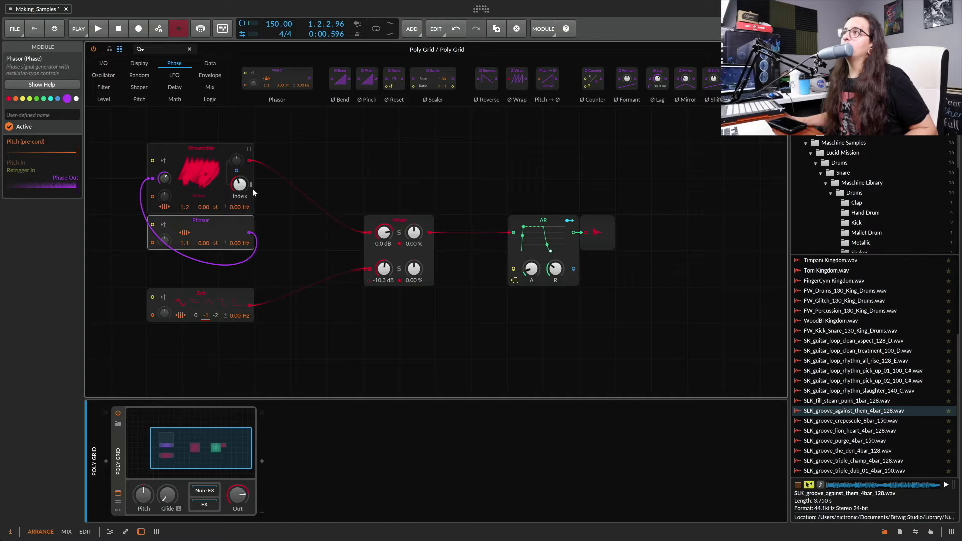
Set the Wavetable oscillator's unison to 5 voices in Complex mode and play the clip to hear it
left_click(248, 149)
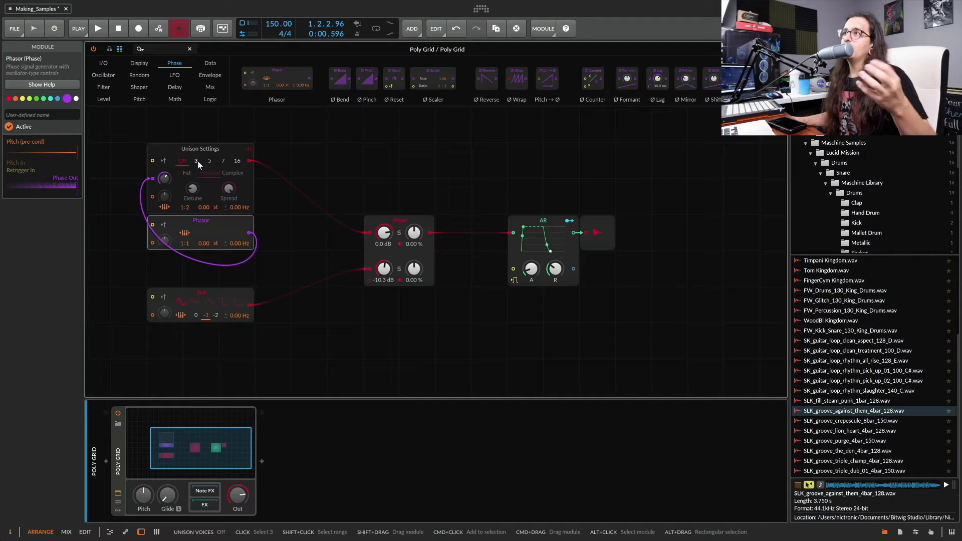
left_click(211, 161)
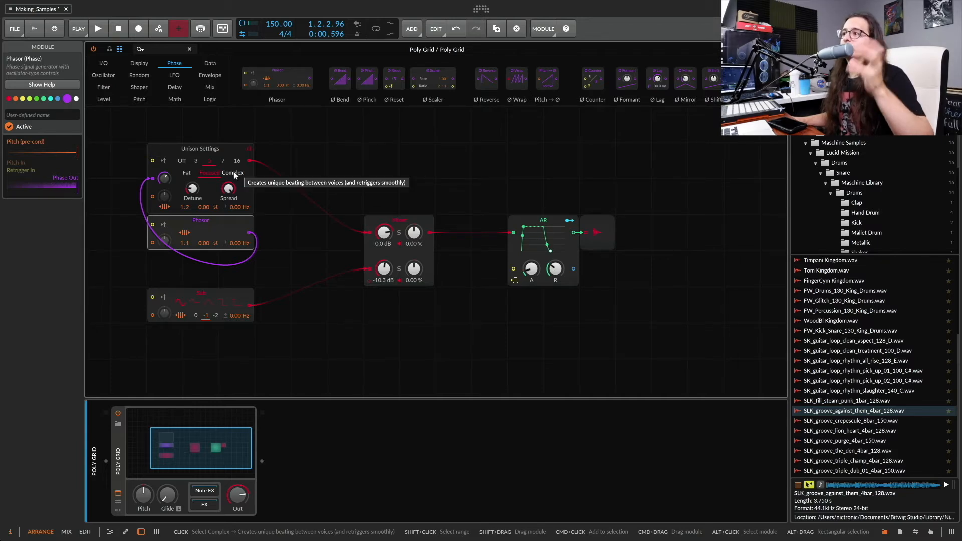
left_click(233, 173)
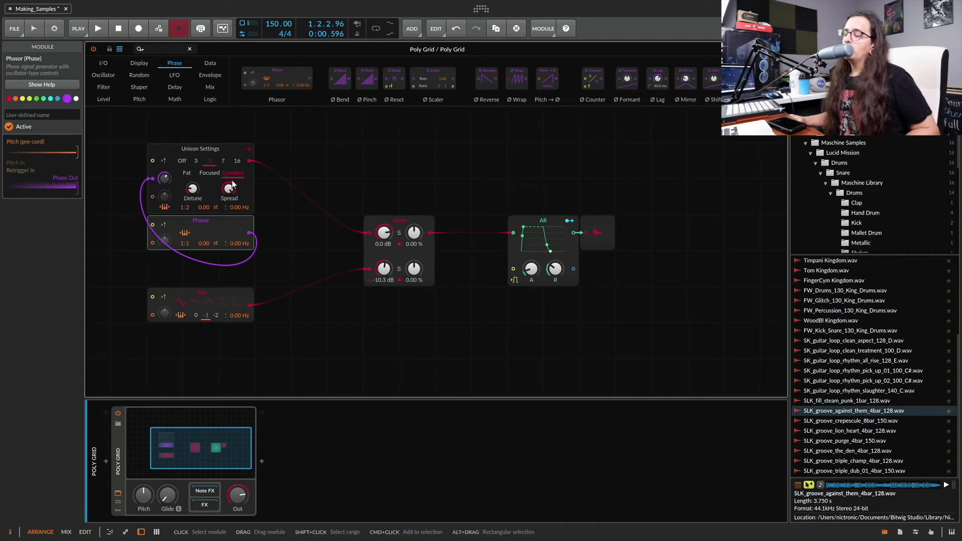
key("space")
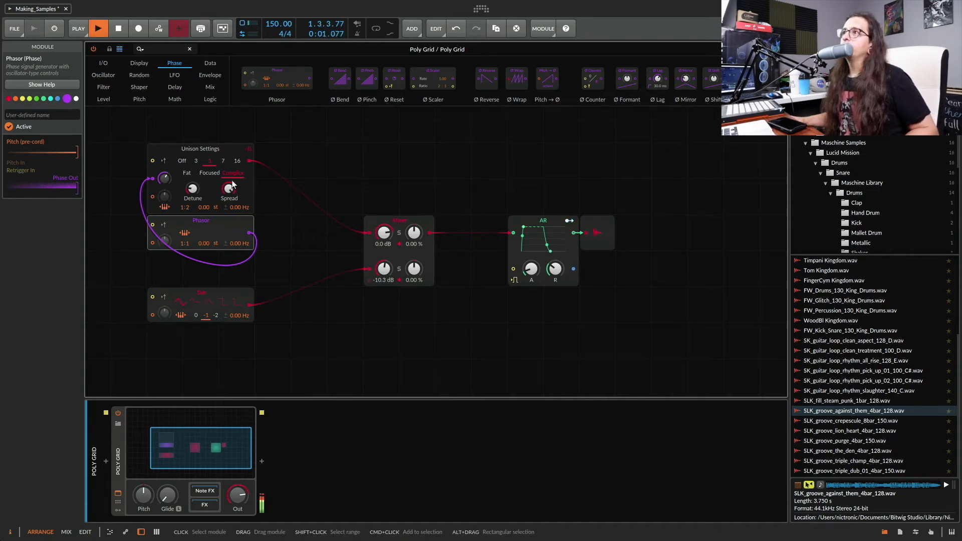
key("space")
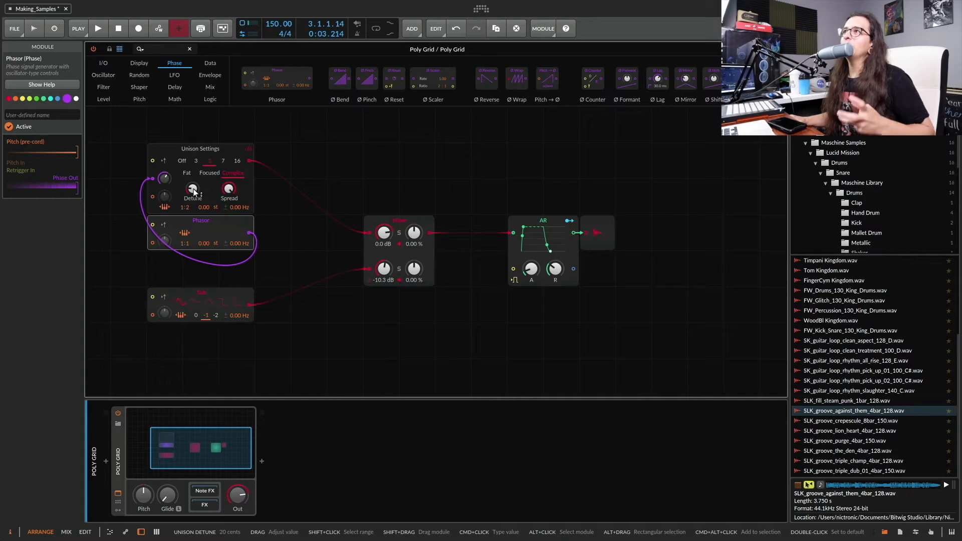
Raise the Wavetable oscillator's unison detune to 37 cents during playback
key("space")
mouse_move(194, 191)
left_mouse_down()
mouse_move(194, 179)
mouse_move(205, 196)
left_mouse_up()
key("space")
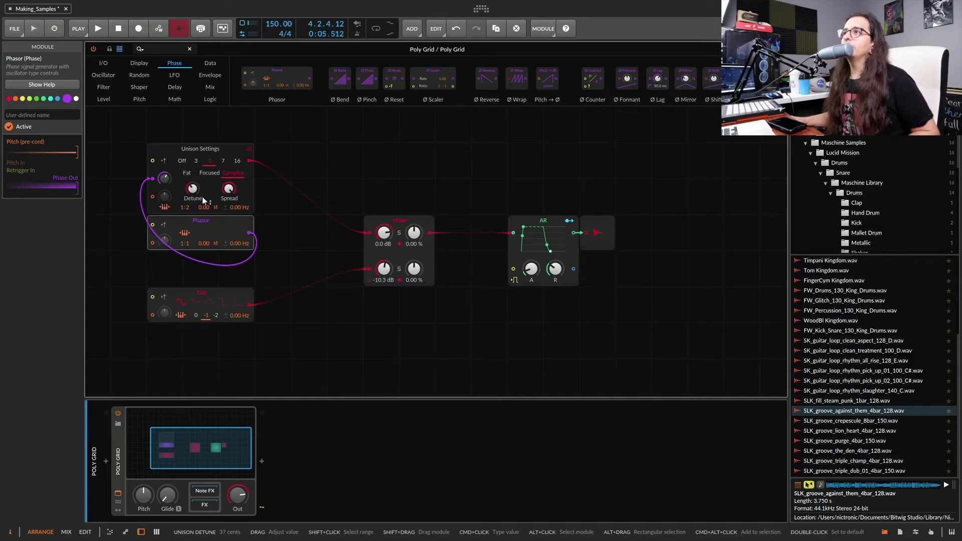
Move the Phasor down and insert a Ø Pinch module between it and the Wavetable's phase input, placed beneath the Wavetable oscillator
left_click_drag(224, 240, 206, 271)
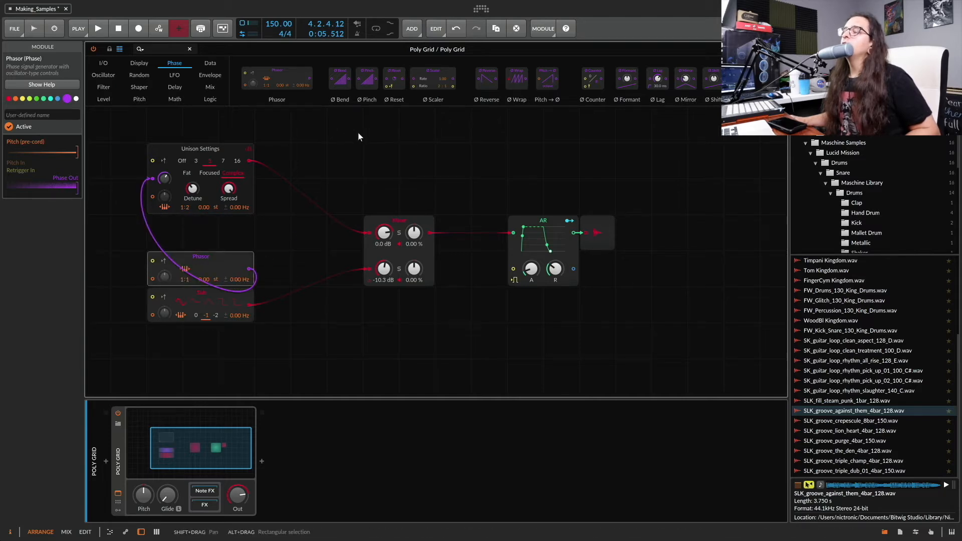
left_click_drag(365, 80, 152, 179)
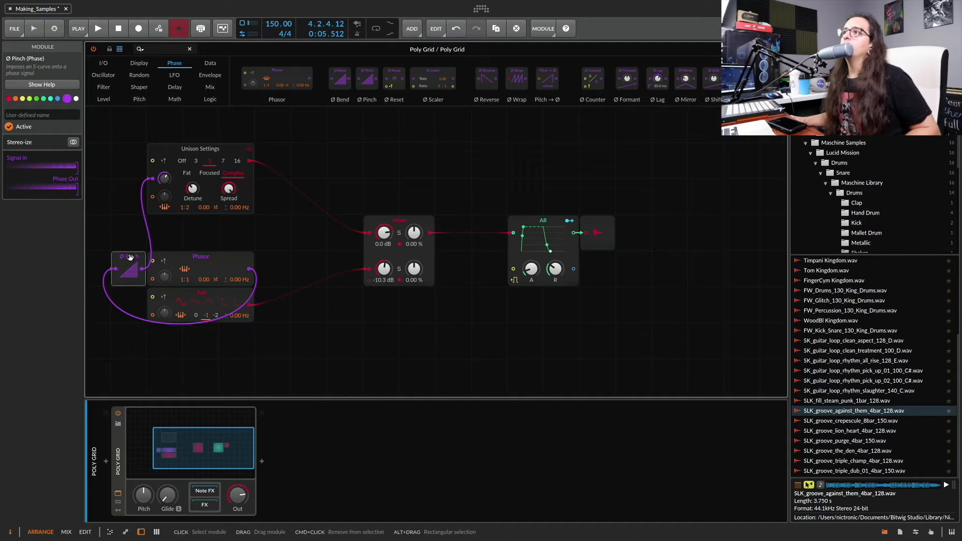
left_click_drag(124, 260, 161, 223)
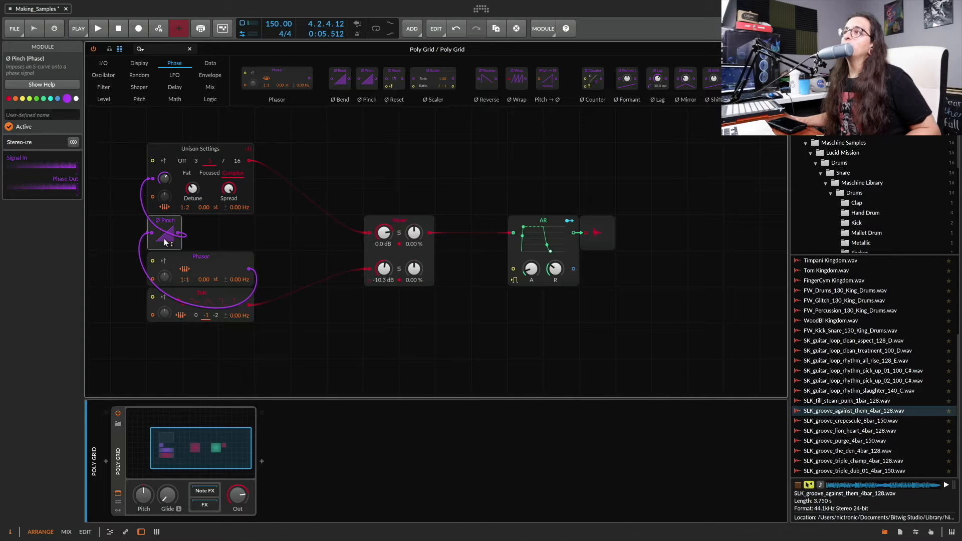
Adjust the Ø Pinch curve by ear while playing the clip
key("space")
left_click_drag(166, 235, 166, 256)
key("space")
Audition the Wavetable oscillator's Focused and Fat unison modes, and switch back to Complex for another listen
left_click(212, 177)
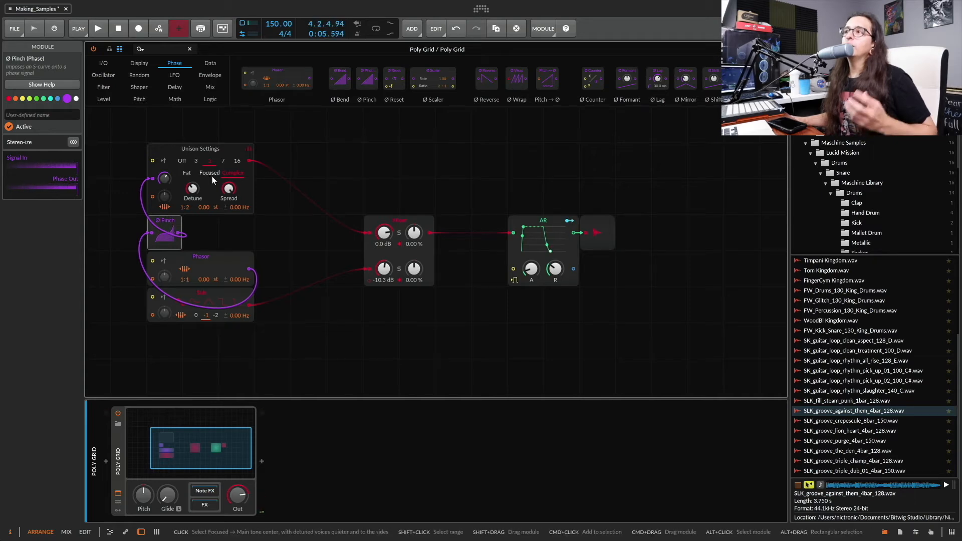
key("space")
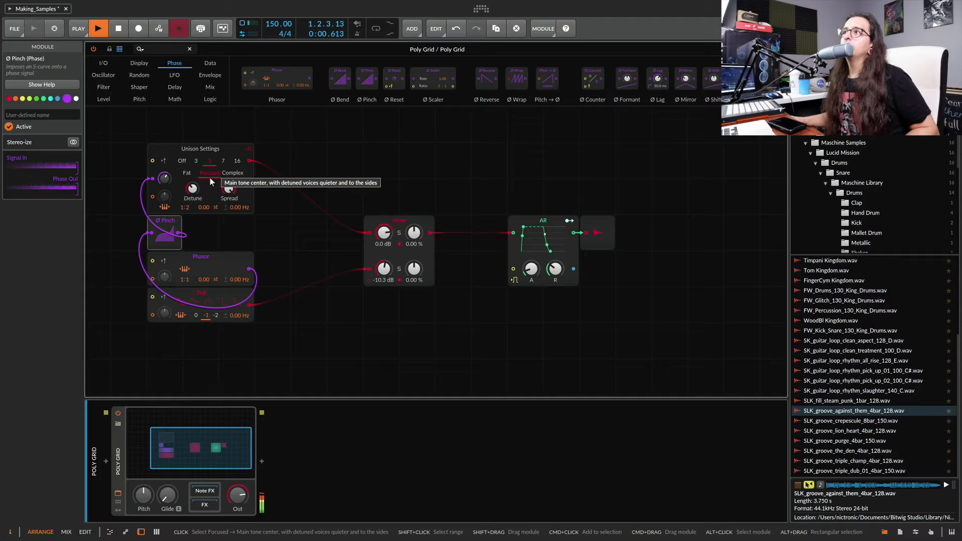
key("space")
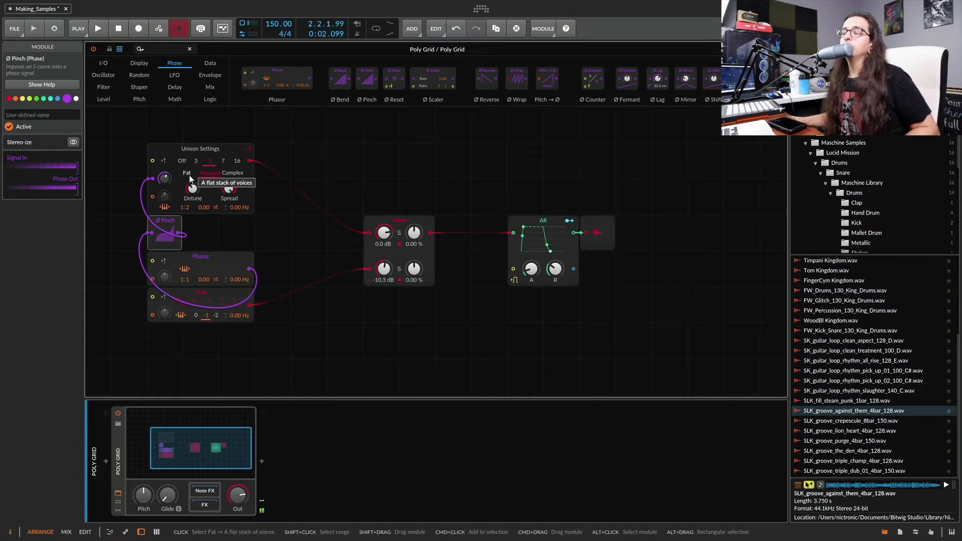
left_click(188, 177)
key("space")
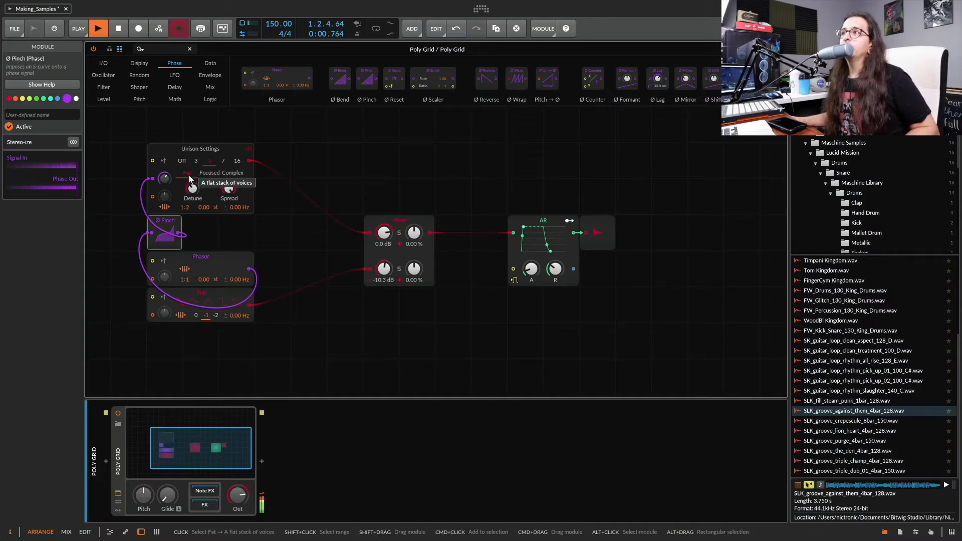
key("space")
left_click(235, 176)
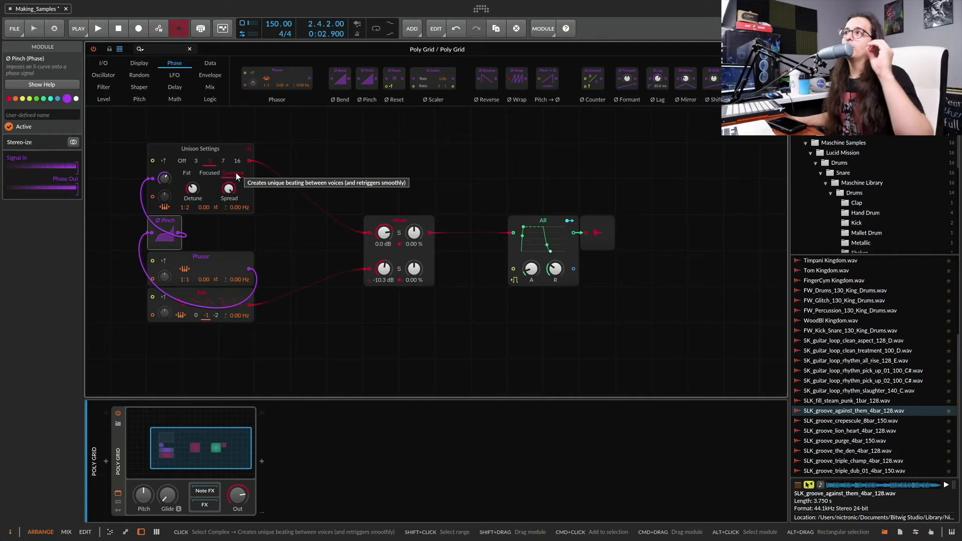
key("space")
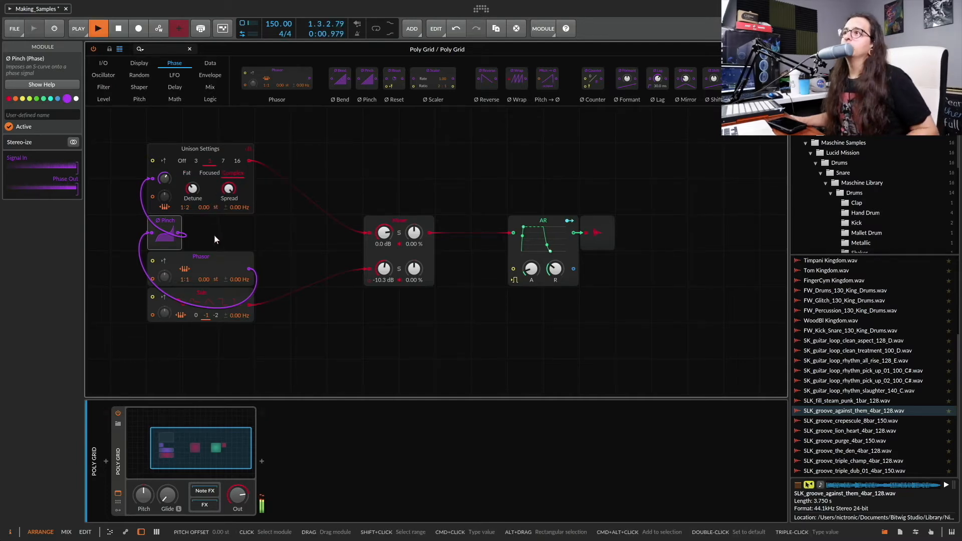
key("space")
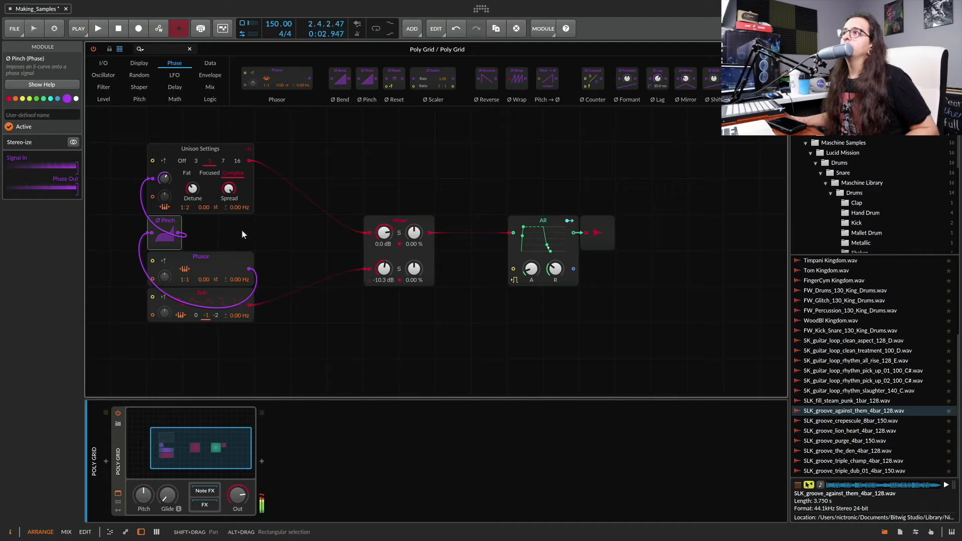
Close the Wavetable oscillator's unison settings and adjust its Index by ear during playback
left_click(246, 149)
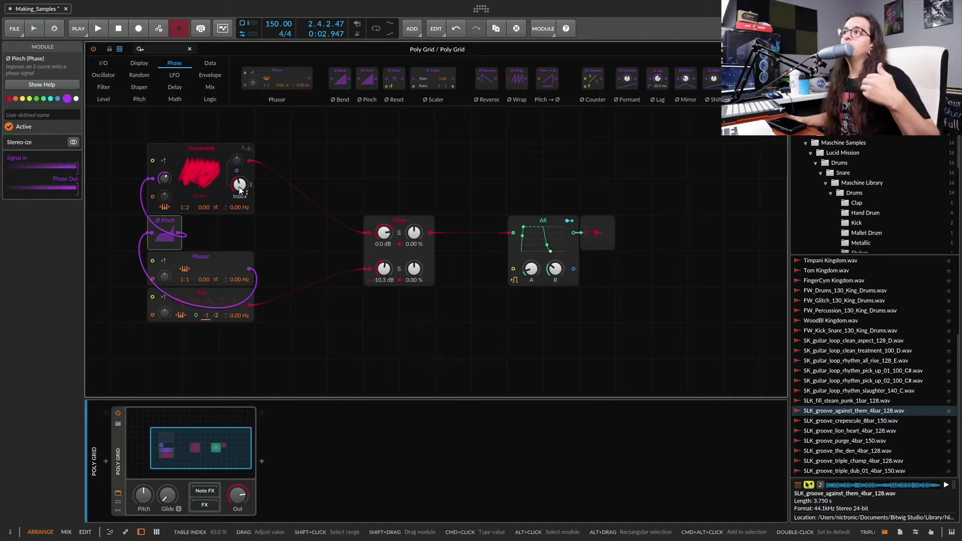
key("space")
left_click_drag(240, 190, 258, 181)
key("space")
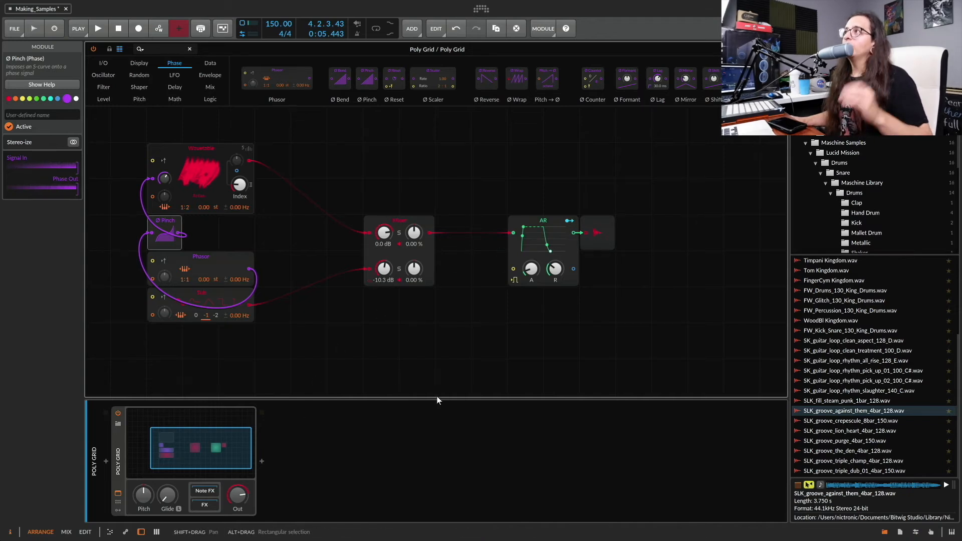
Leave the Poly Grid editor for the arrangement and insert the Dirt effect after Poly Grid in the device chain
left_click(780, 49)
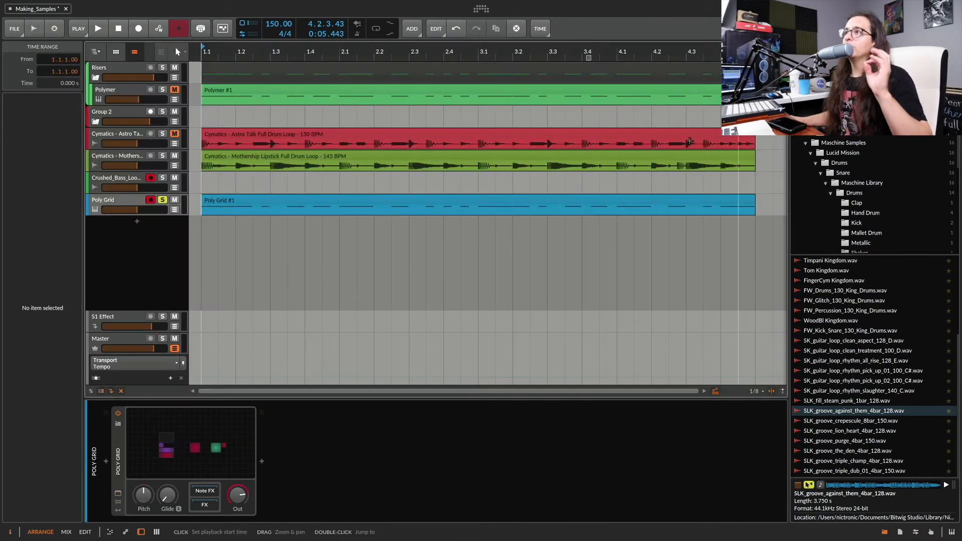
key("space")
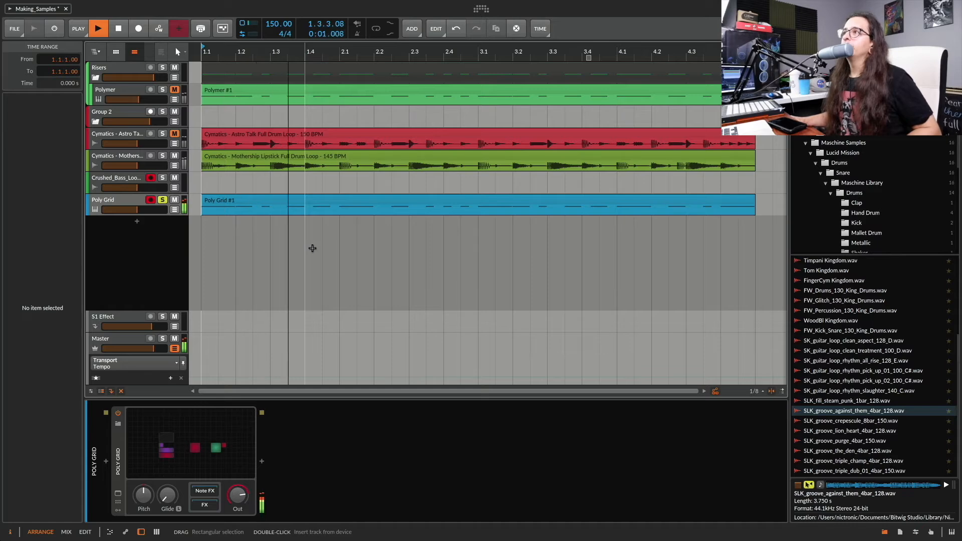
double_click(294, 459)
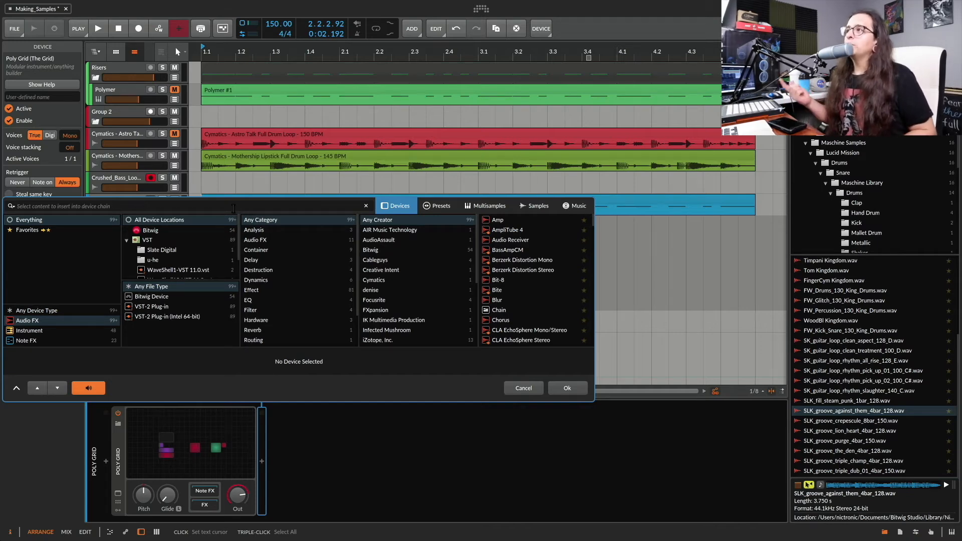
type("dirt")
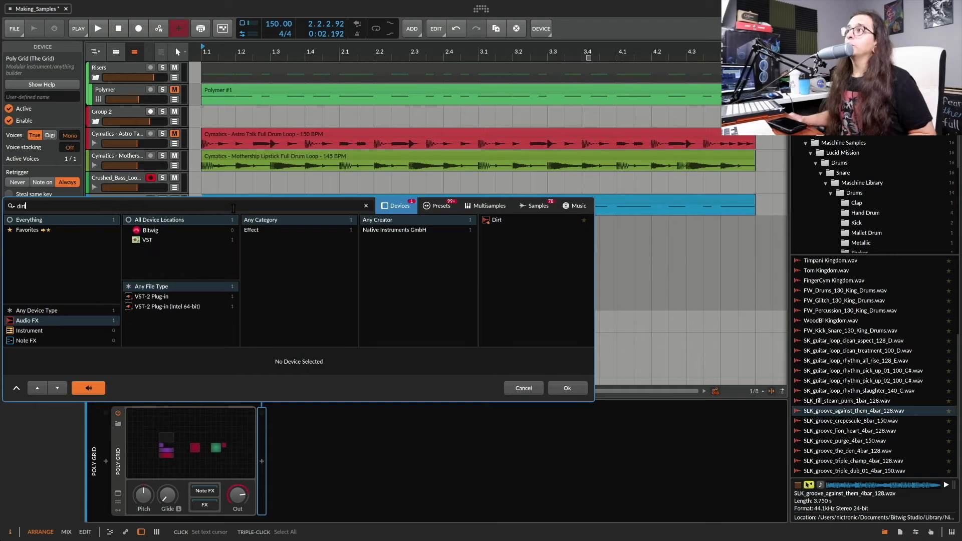
left_click(539, 219)
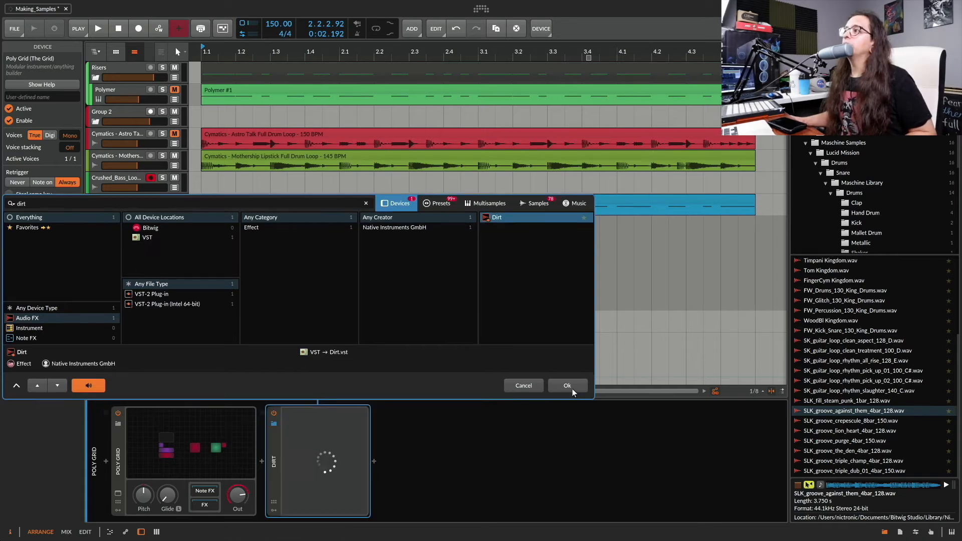
left_click(567, 386)
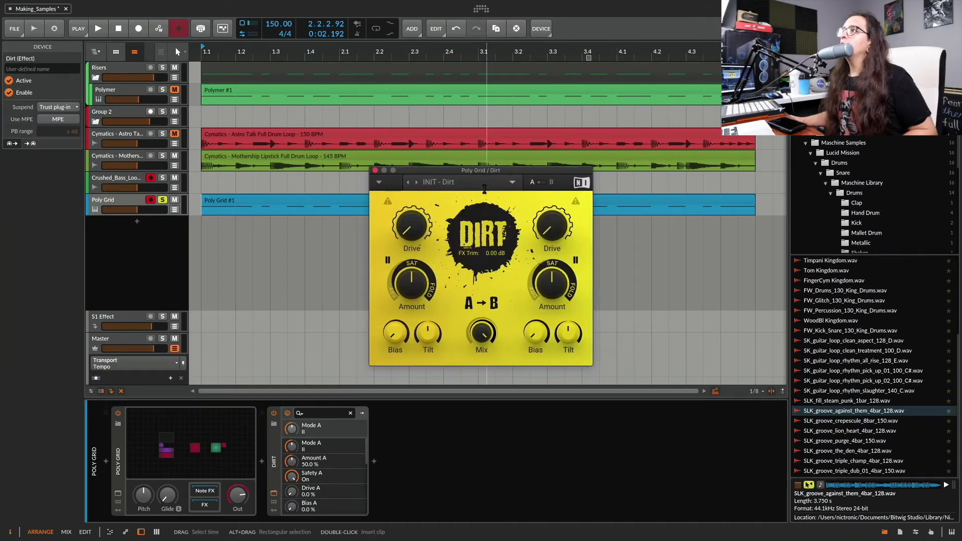
Load Dirt's Rock Drive preset from the Guitar + Bass category and audition it with the clip
left_click(455, 185)
mouse_move(459, 196)
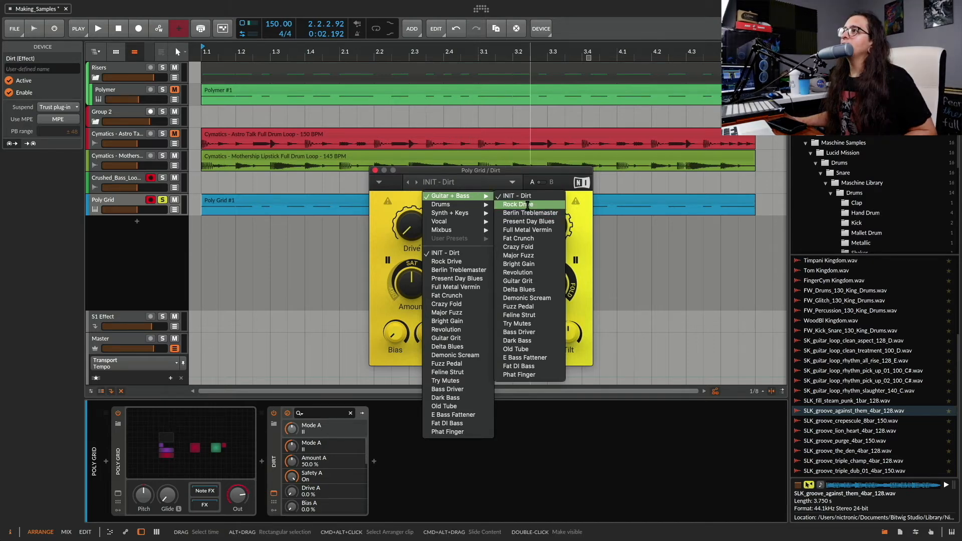
left_click(518, 204)
key("space")
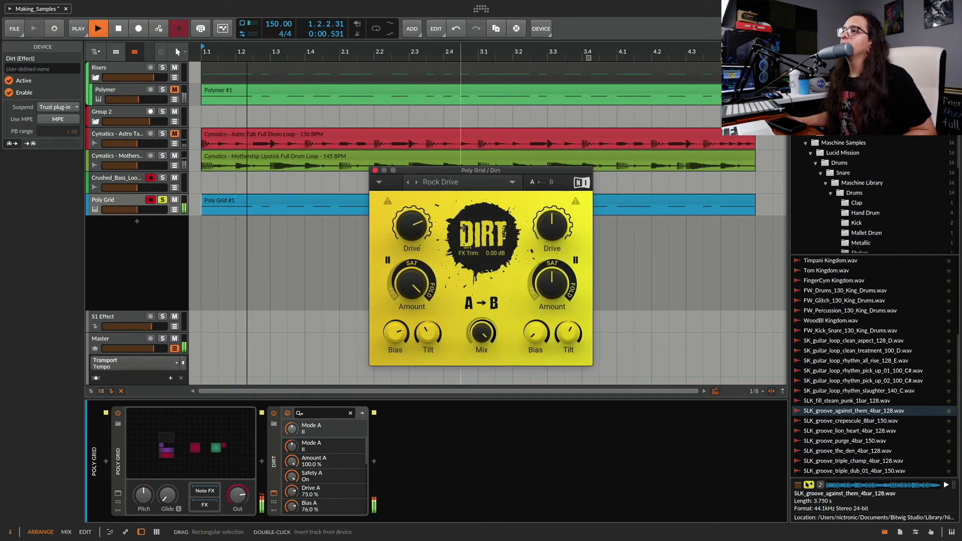
key("space")
Lower Dirt's Mix to 37.5 % while auditioning the clip, and close its plug-in window
mouse_move(487, 328)
left_click_drag(487, 329, 487, 351)
key("space")
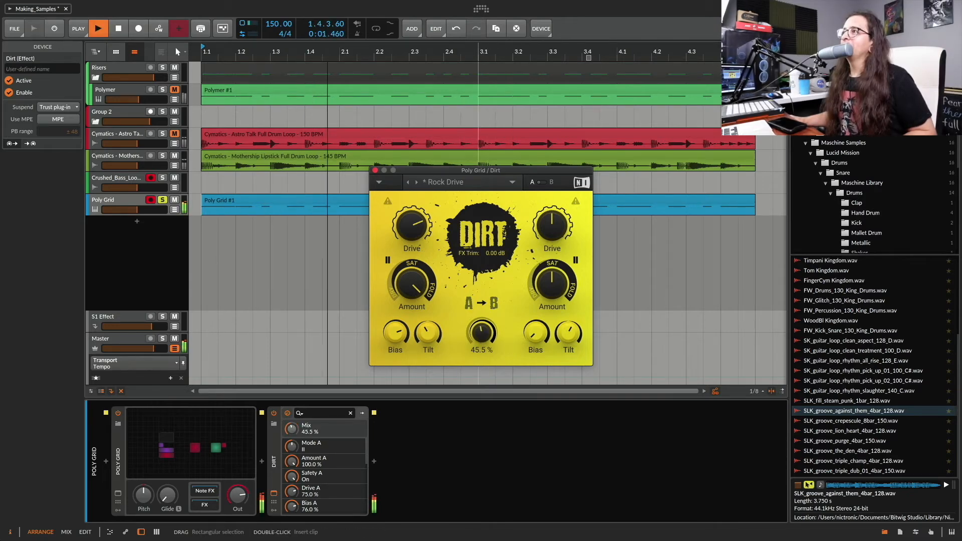
key("space")
left_click_drag(479, 339, 479, 344)
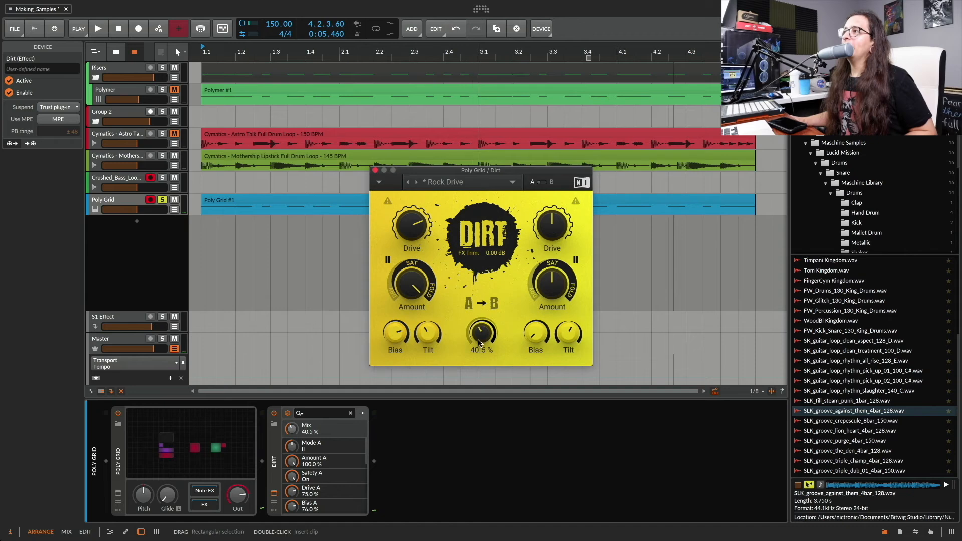
left_click(374, 171)
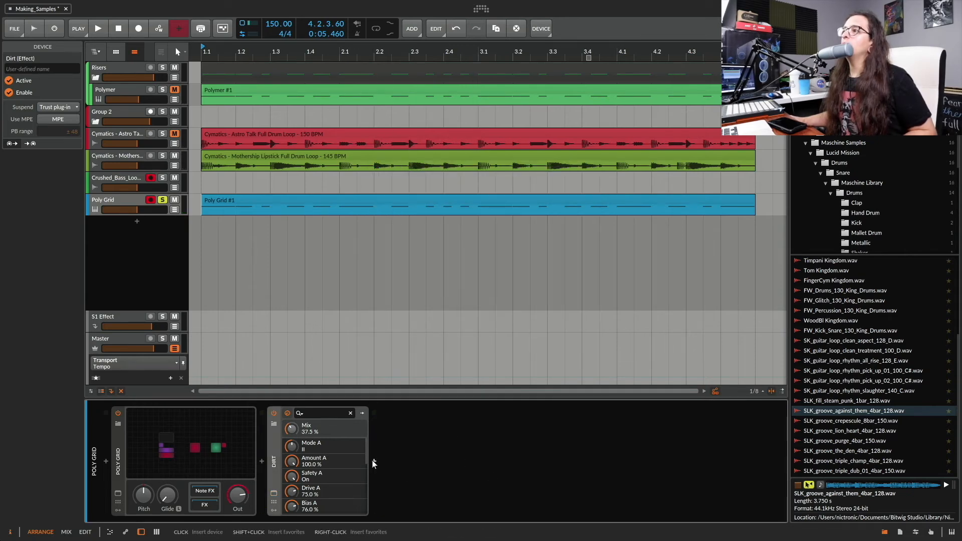
Insert the Raum reverb effect after Dirt in the Poly Grid track's device chain
left_click(373, 460)
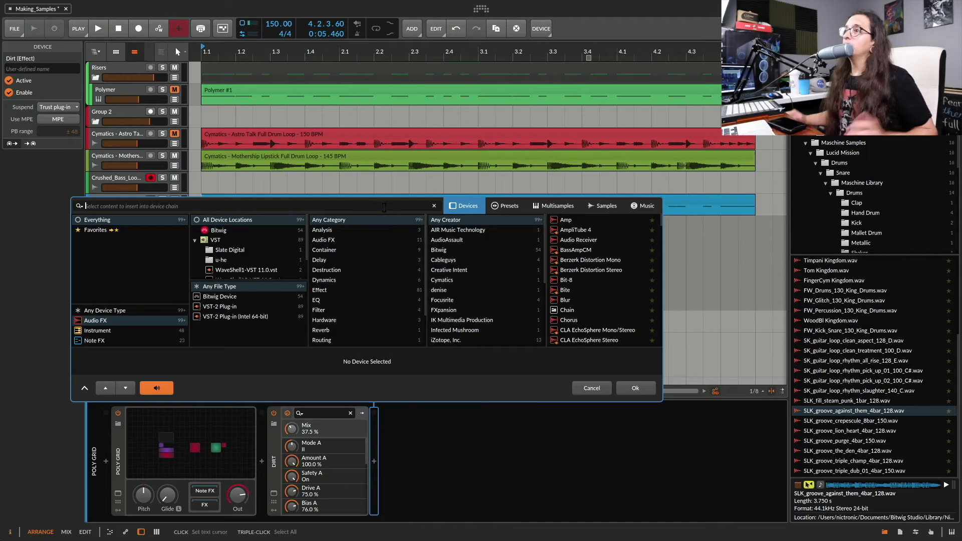
type("raum")
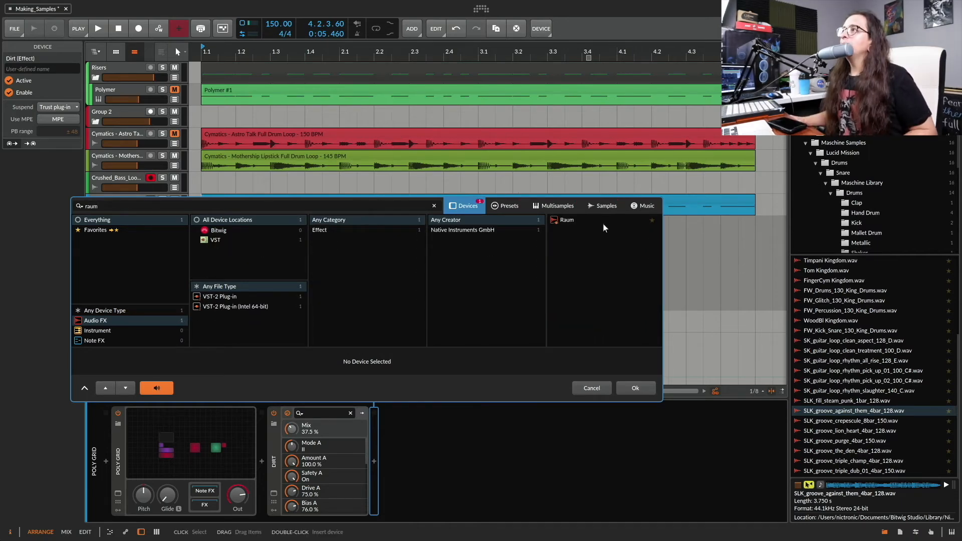
left_click(602, 224)
left_click(652, 387)
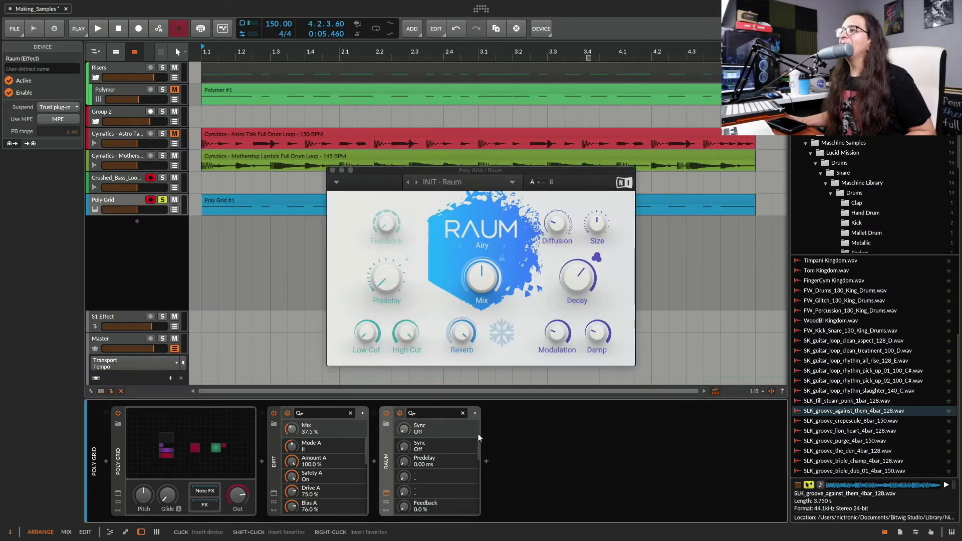
Load Raum's Caramel Guitar factory preset and audition it with the clip
left_click(486, 186)
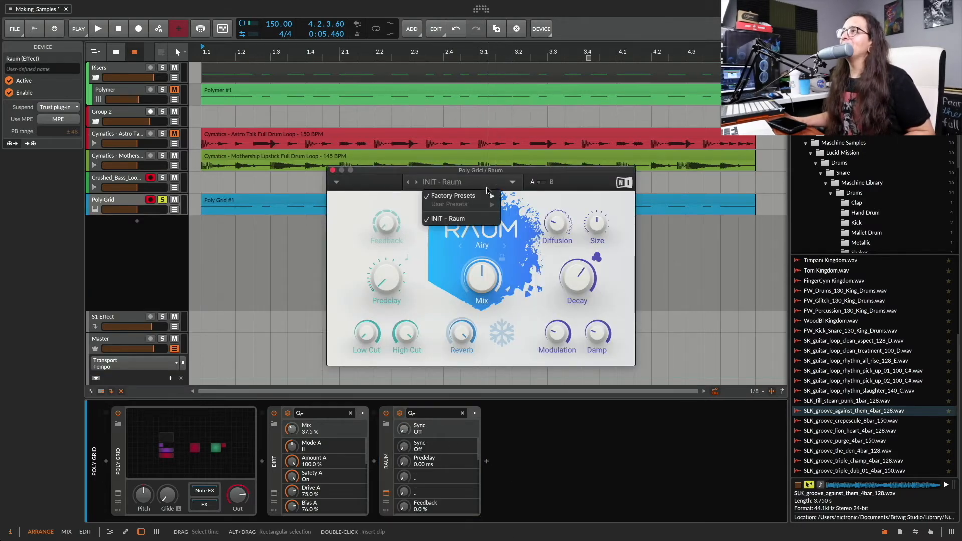
mouse_move(485, 196)
left_click(591, 219)
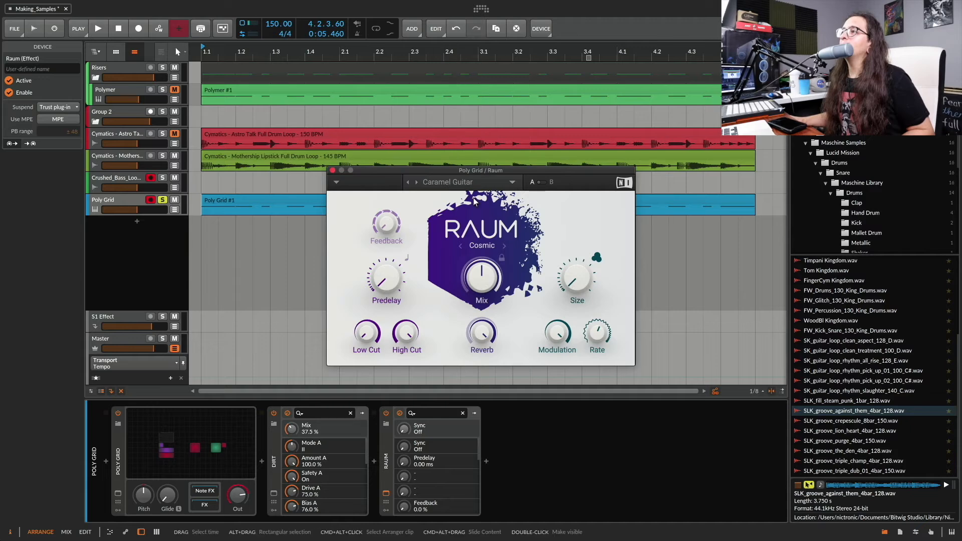
key("space")
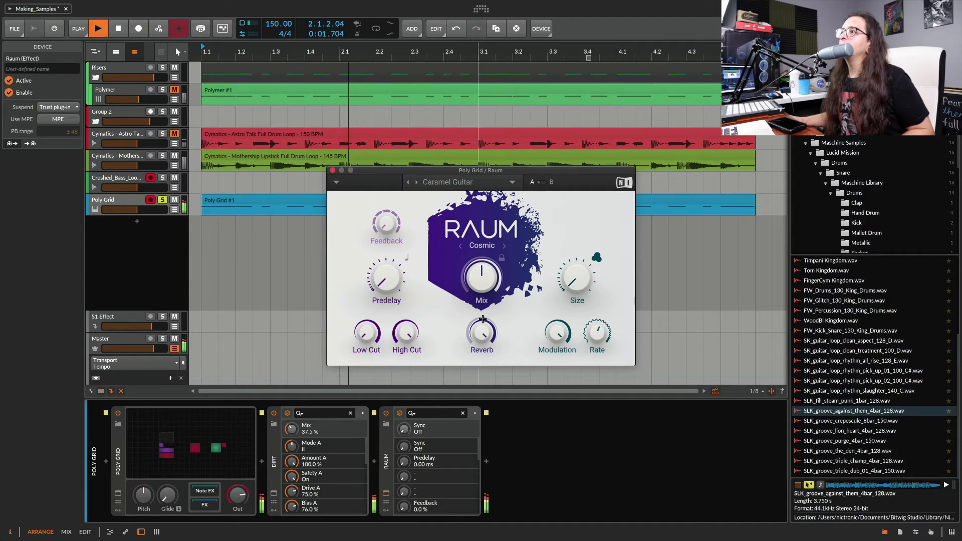
key("space")
Set Raum's Reverb to 24 % and its Mix to 24 %, checking the sound during playback
mouse_move(483, 330)
left_mouse_down()
mouse_move(483, 321)
mouse_move(482, 346)
mouse_move(482, 331)
left_mouse_up()
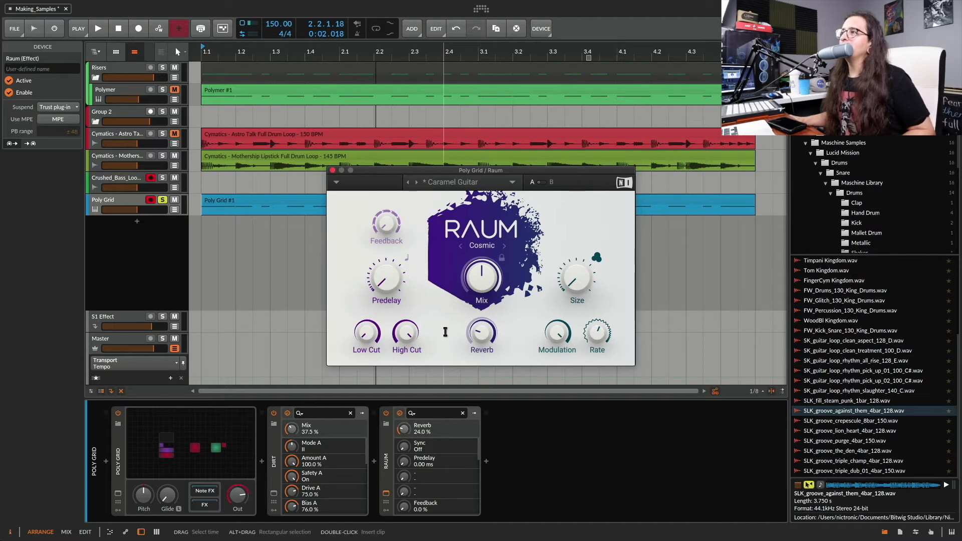
left_click_drag(482, 277, 482, 288)
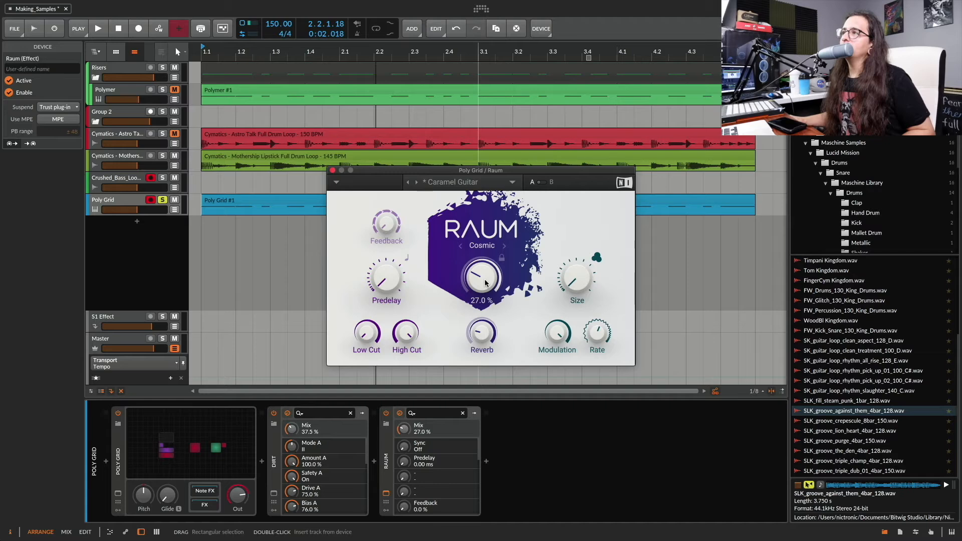
key("space")
left_click_drag(485, 279, 486, 281)
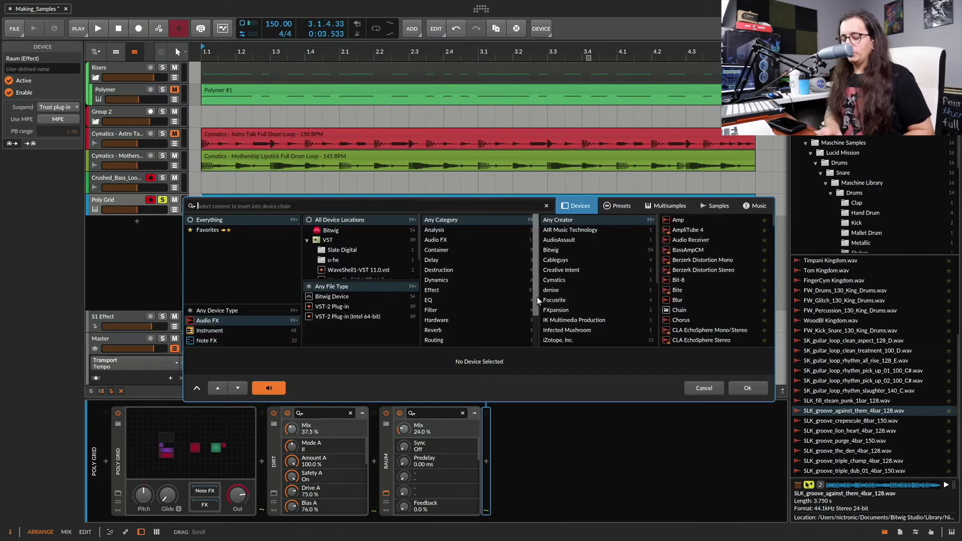
Try a Gate device after Raum, adjusting its threshold while playing the clip
type("gate")
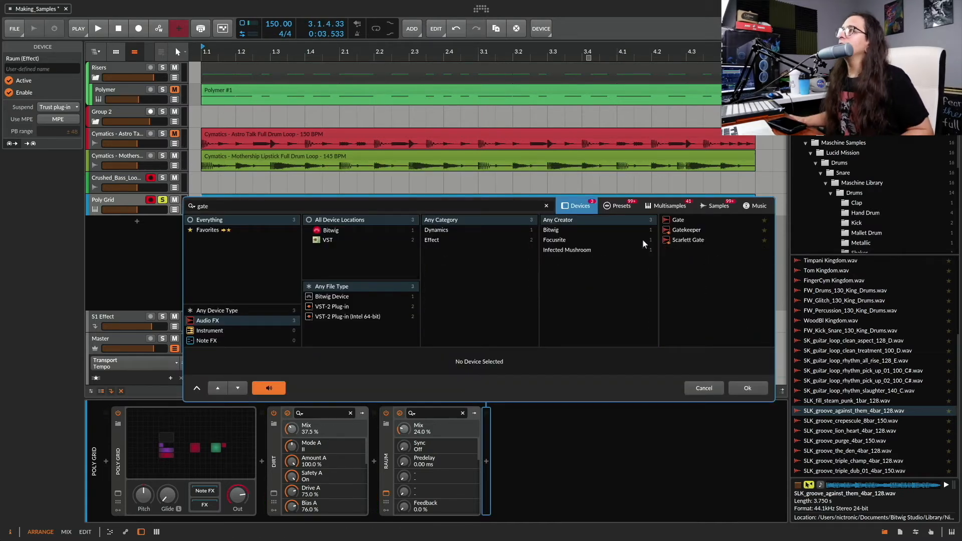
left_click(757, 387)
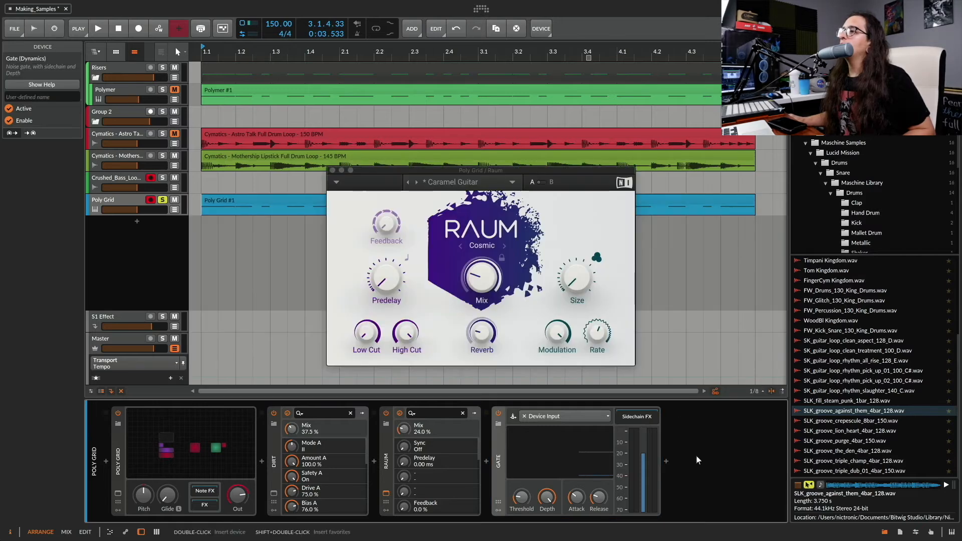
key("space")
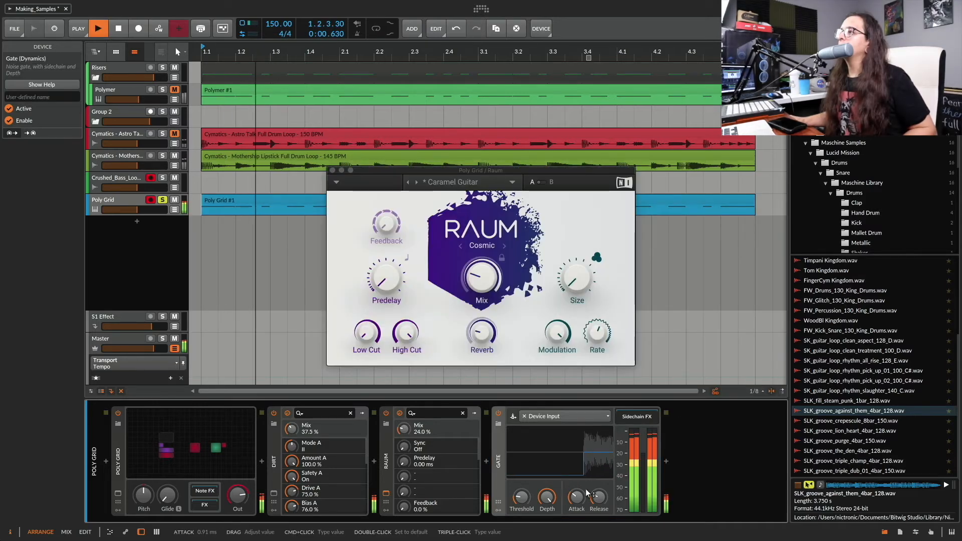
key("space")
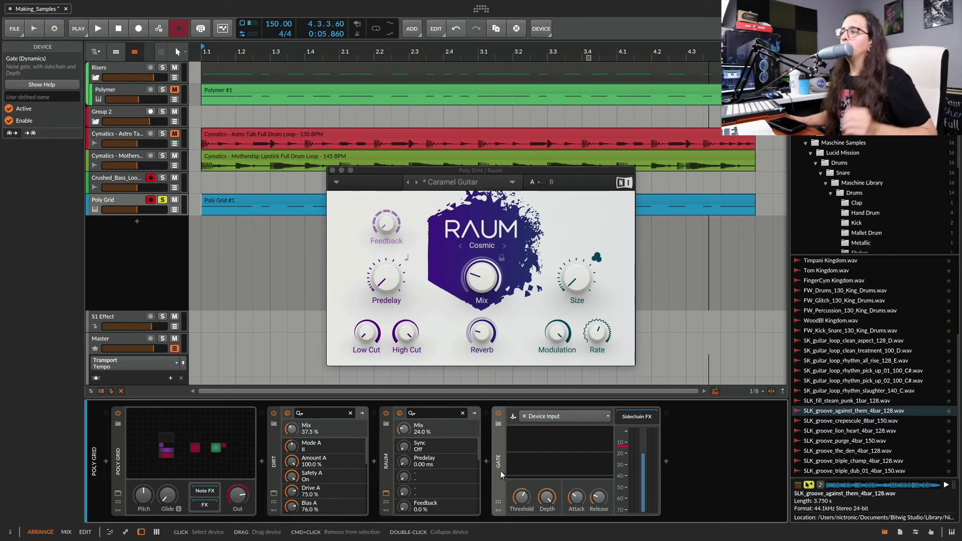
Shorten all notes in the Poly Grid clip by a 1/64 note to leave gaps between them, and play the result
left_click(300, 204)
double_click(299, 203)
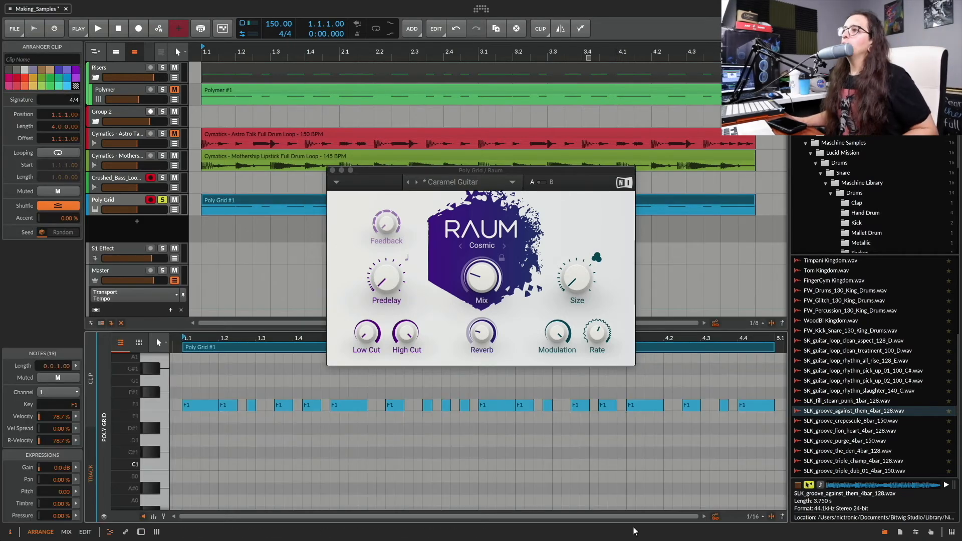
left_click_drag(760, 509, 400, 355)
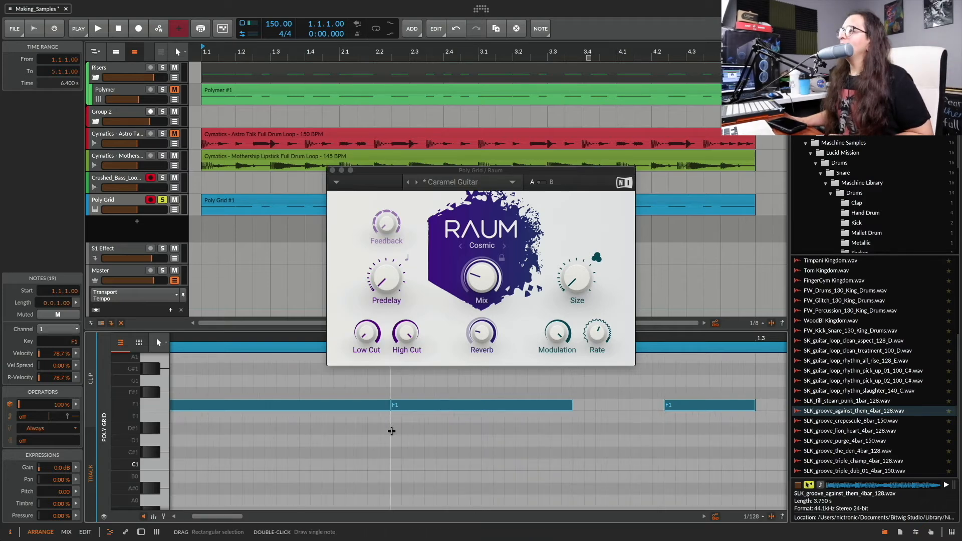
left_click_drag(389, 407, 367, 407)
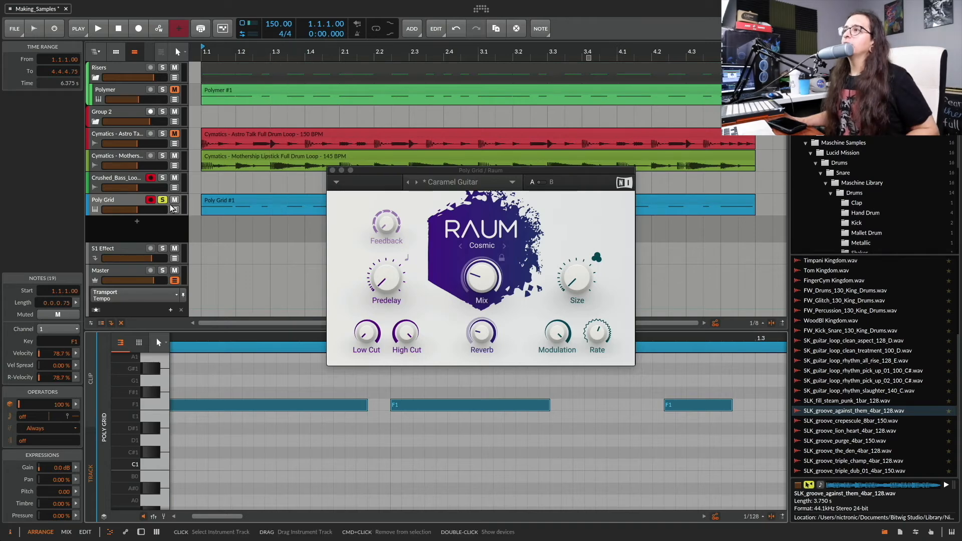
key("space")
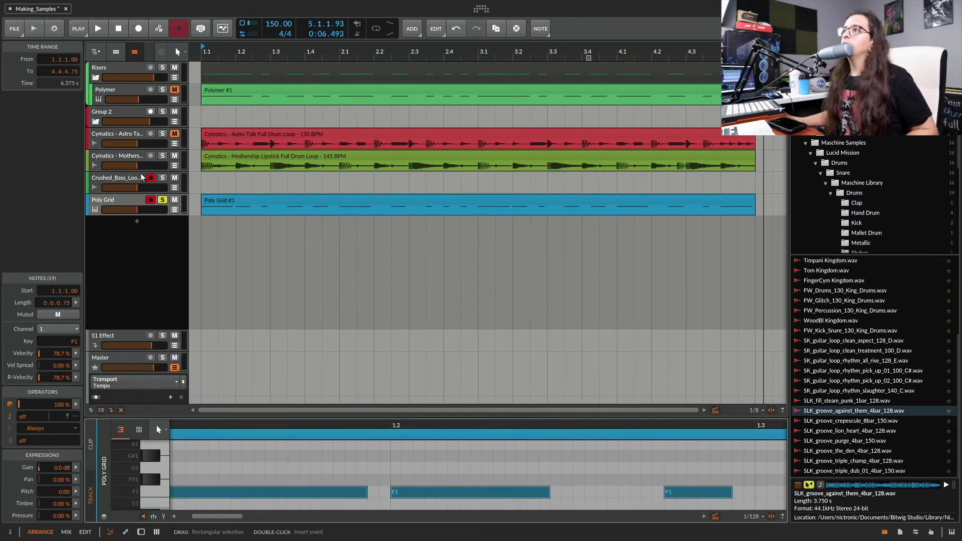
Insert an EQ+ after Raum, load its Kick 1 preset and start playback
key("d")
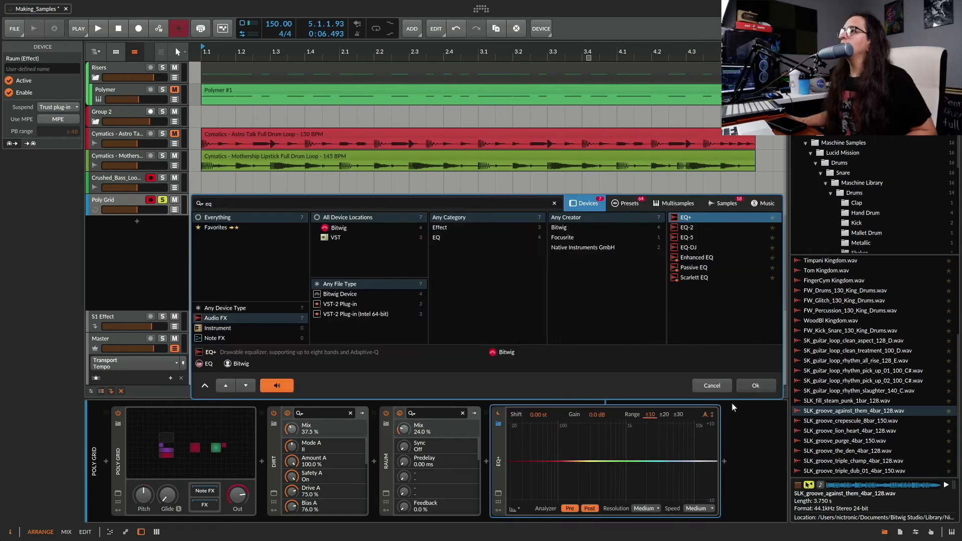
left_click(755, 386)
left_click(498, 426)
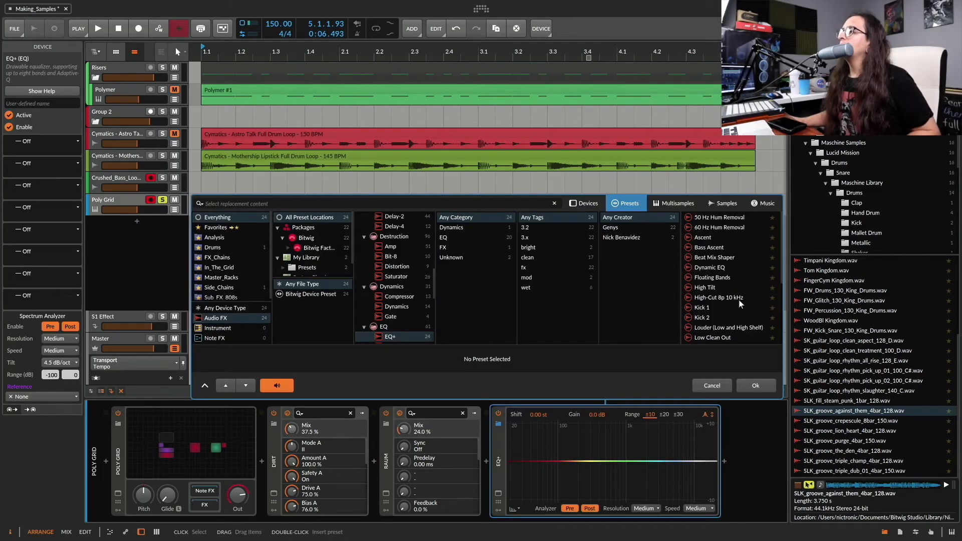
left_click(713, 307)
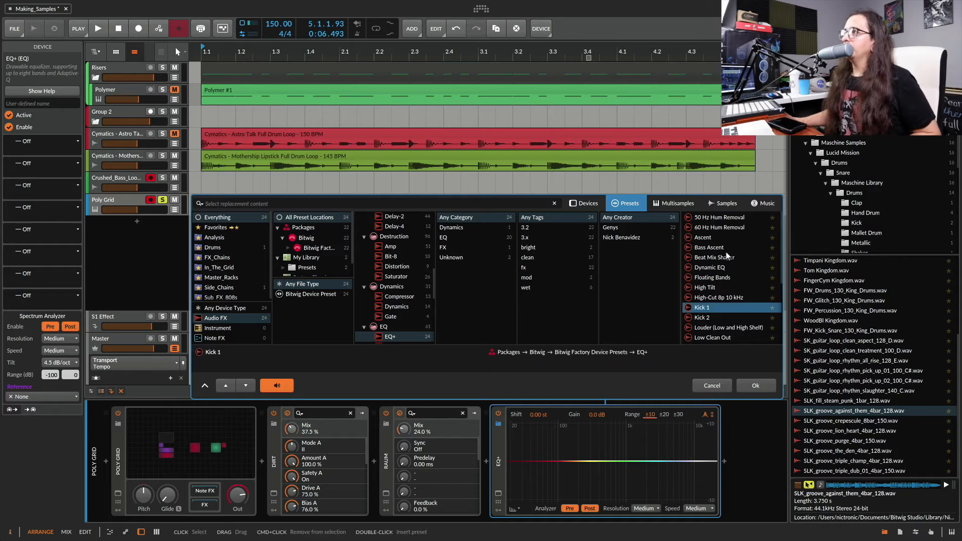
left_click(755, 385)
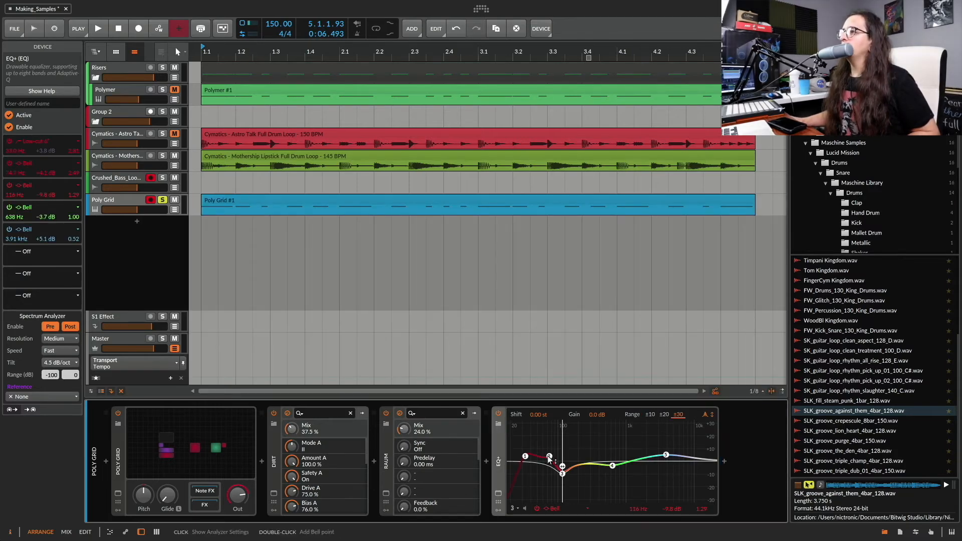
key("space")
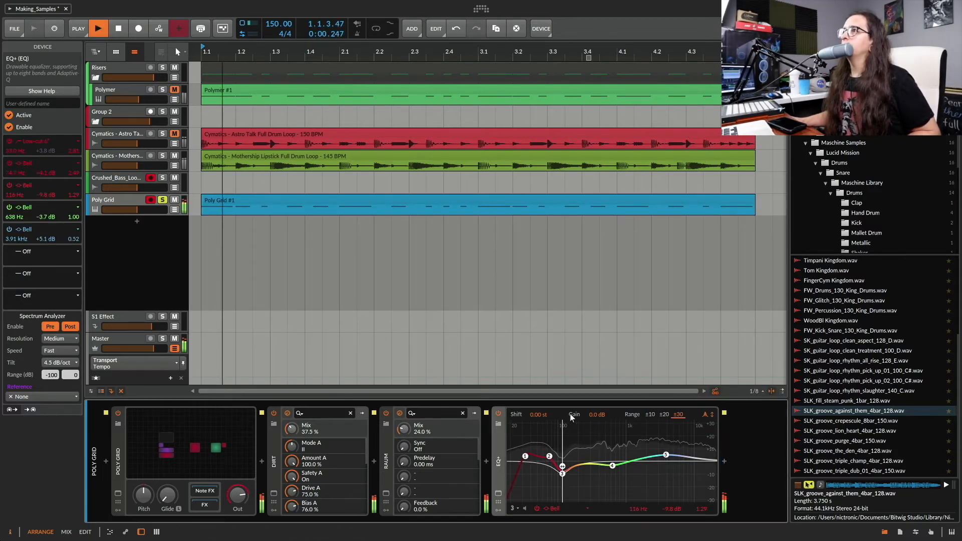
Stop playback and move the EQ+ band 3 bell to 319 Hz
key("space")
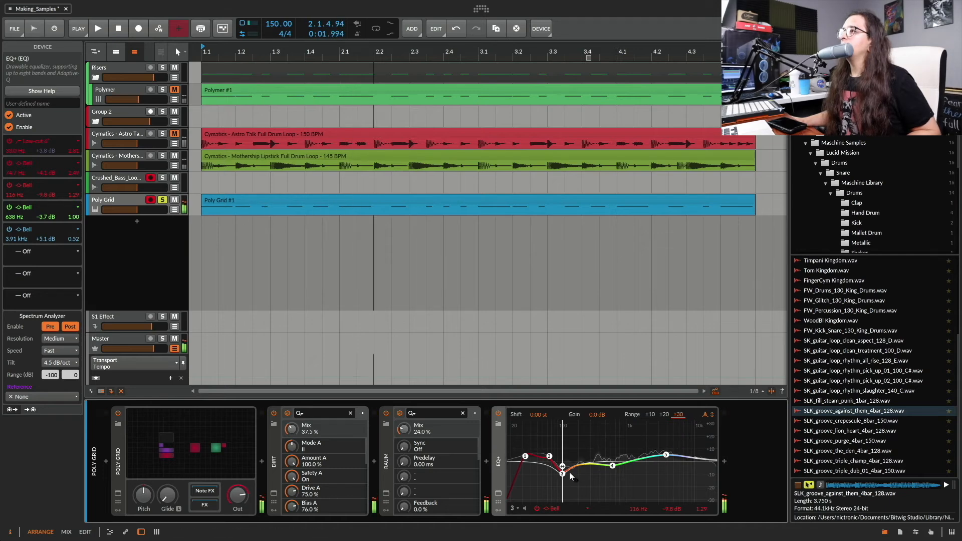
left_click_drag(639, 509, 640, 486)
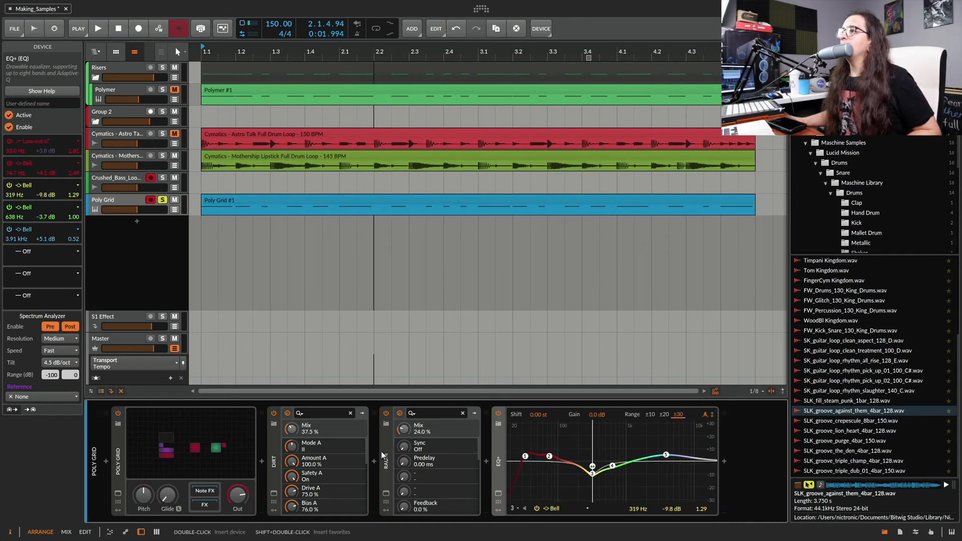
Try Raum's Dark Sister preset and delete Raum from the Poly Grid device chain
left_click(385, 493)
left_click_drag(387, 280, 387, 274)
left_click(415, 181)
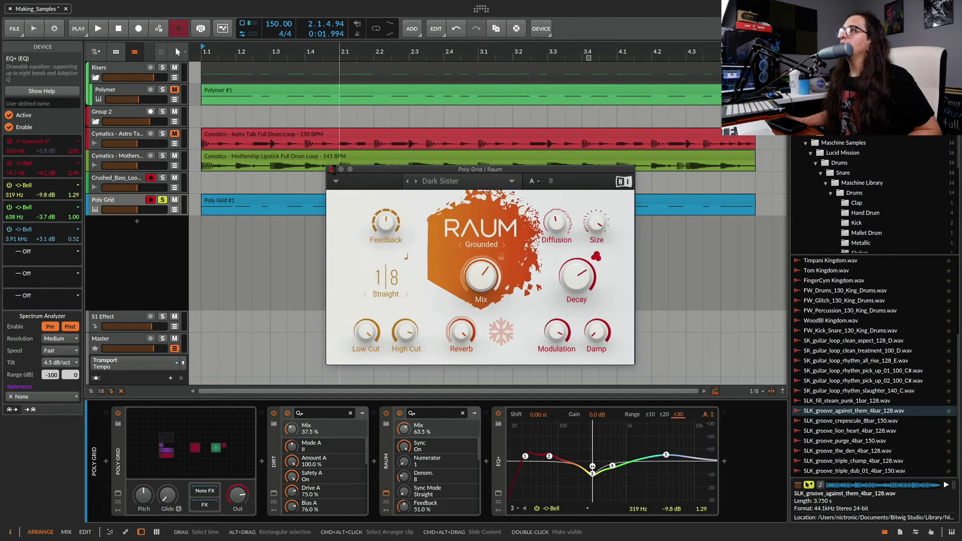
left_click(332, 170)
left_click(385, 457)
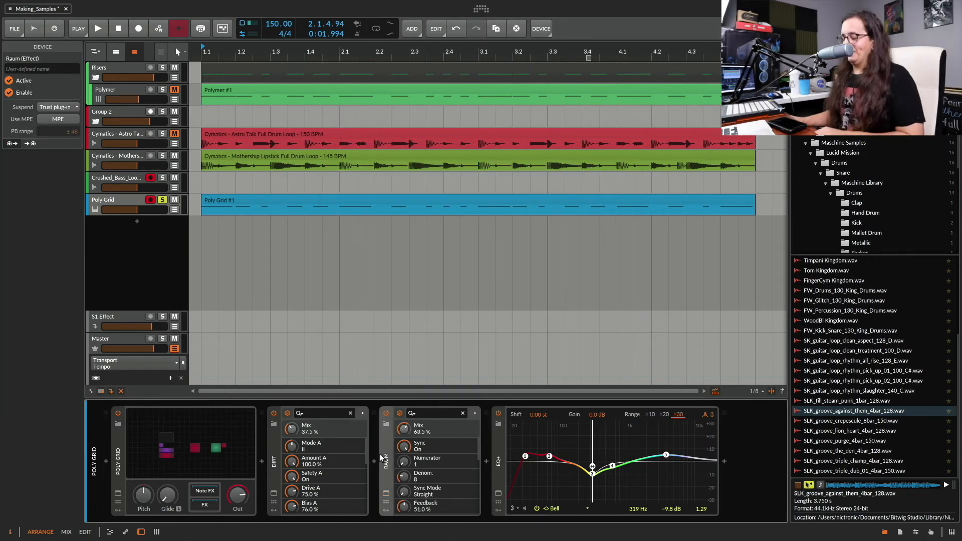
key("Delete")
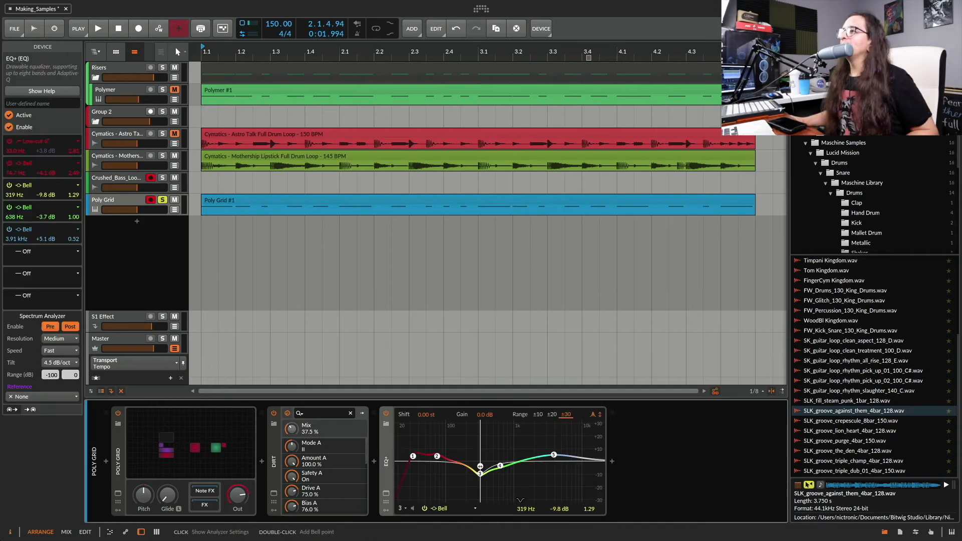
Set EQ+ band 3 to 371 Hz with a Q of 3.08, and band 1 to 32.5 Hz with a lower Q
left_click_drag(592, 515, 591, 499)
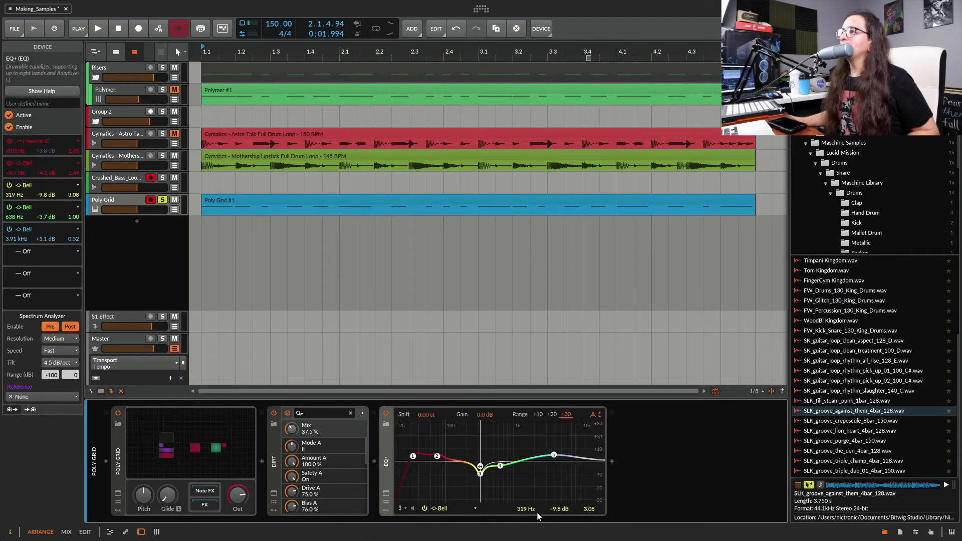
left_click_drag(528, 509, 528, 499)
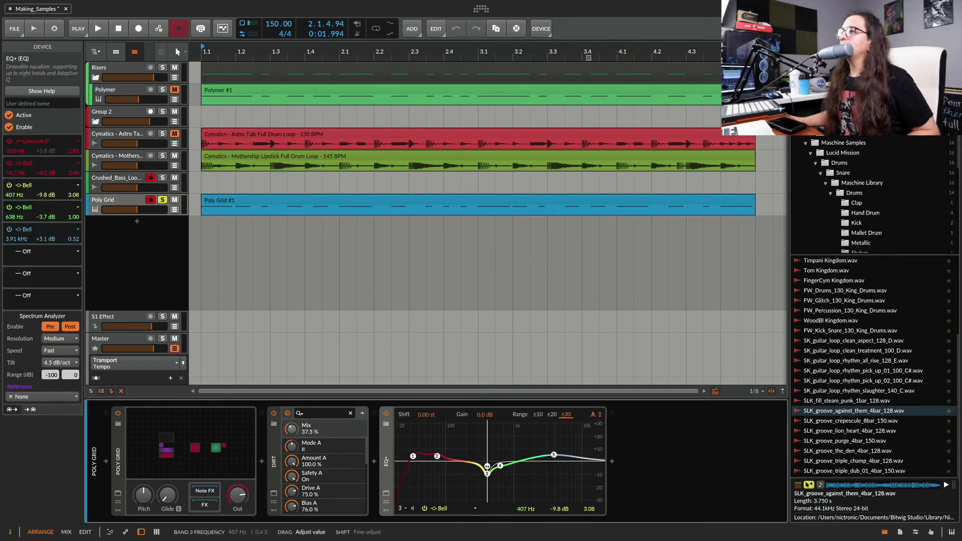
left_click_drag(412, 457, 414, 457)
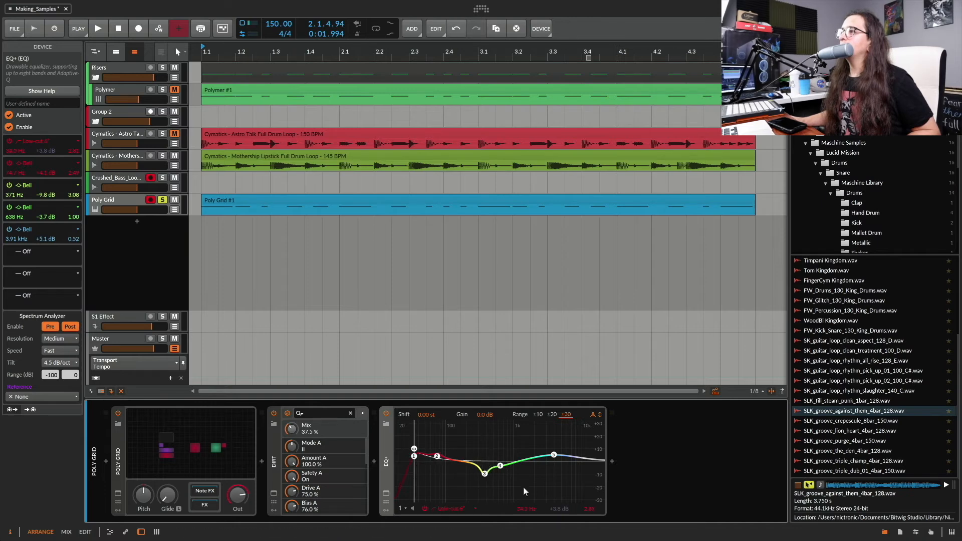
left_click_drag(526, 509, 526, 509)
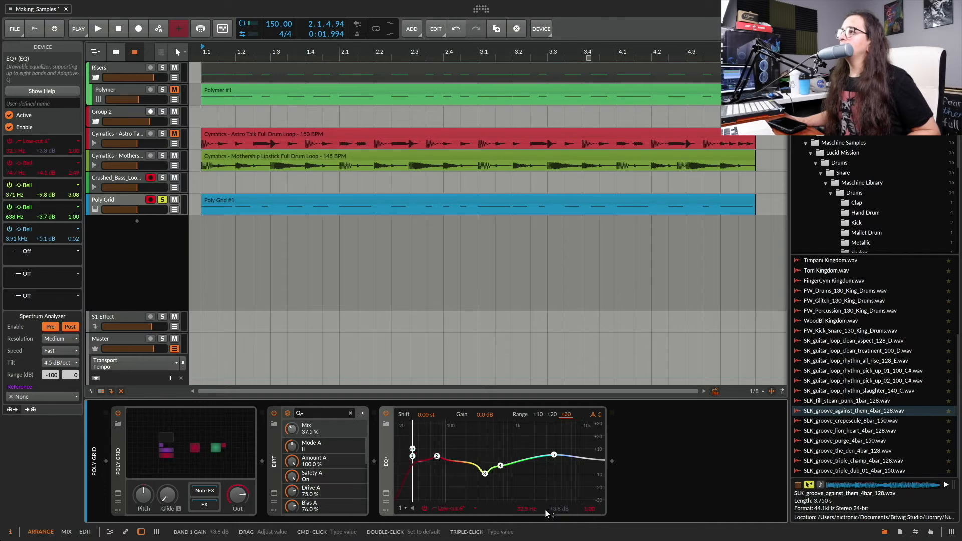
left_click_drag(588, 514, 589, 511)
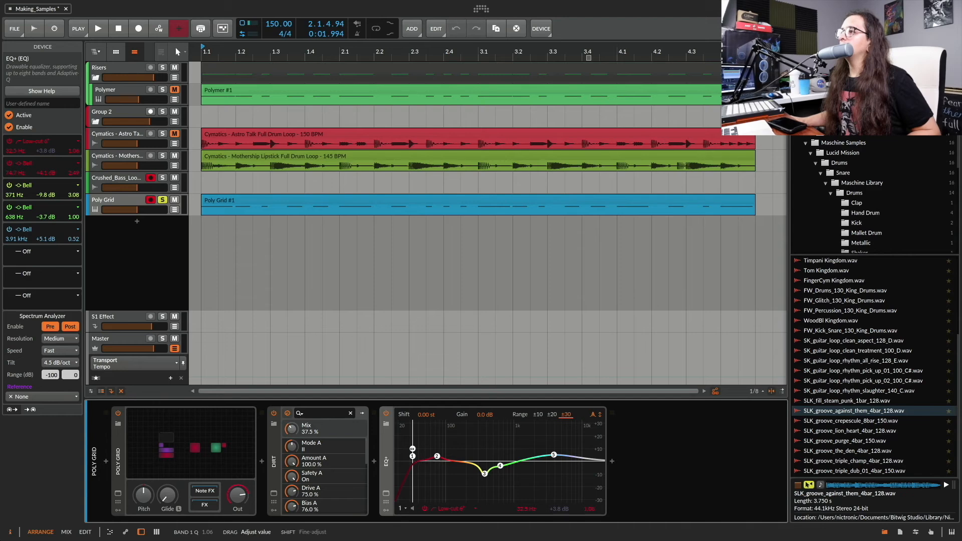
Set EQ+ band 2 to 124 Hz with a gain of +2.3 dB and a Q of 1.57
left_click_drag(437, 456, 438, 456)
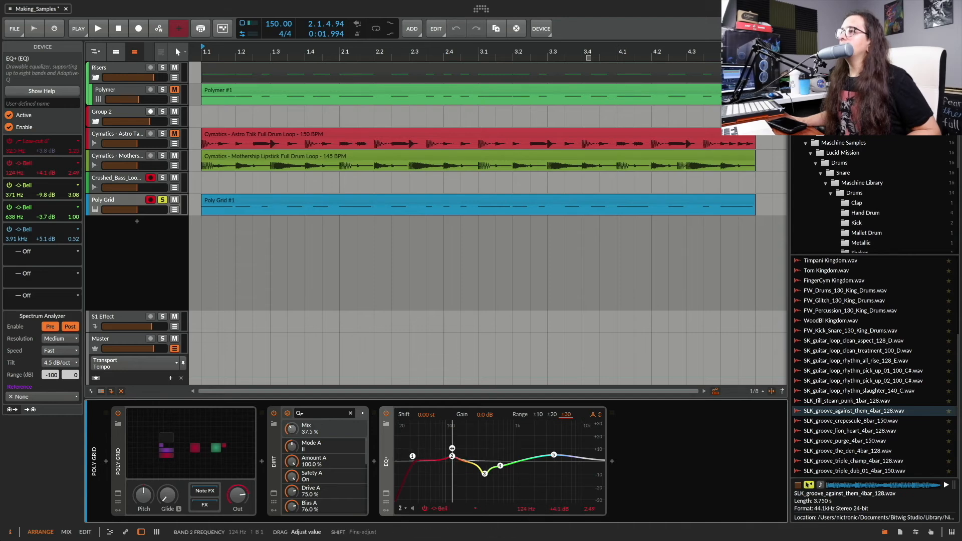
left_click_drag(560, 516, 561, 517)
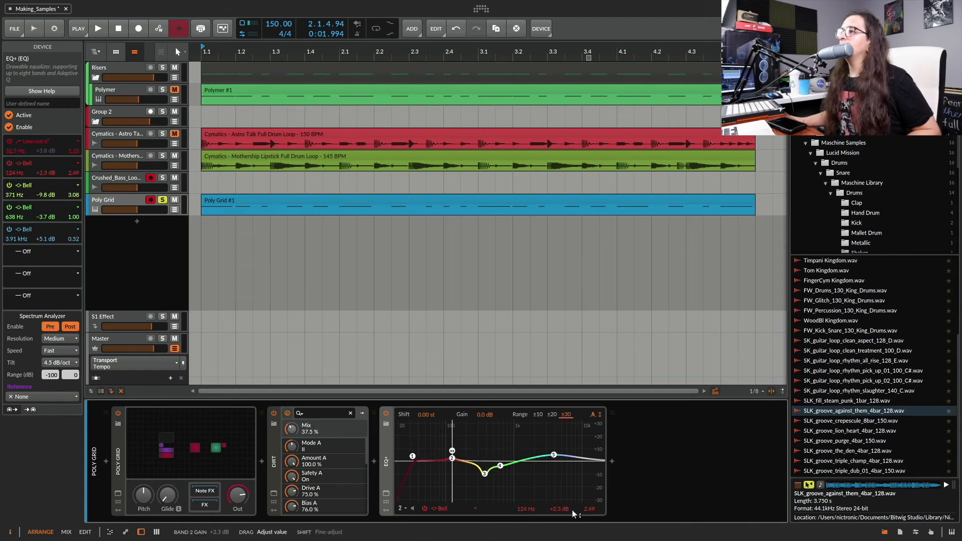
left_click_drag(589, 509, 589, 506)
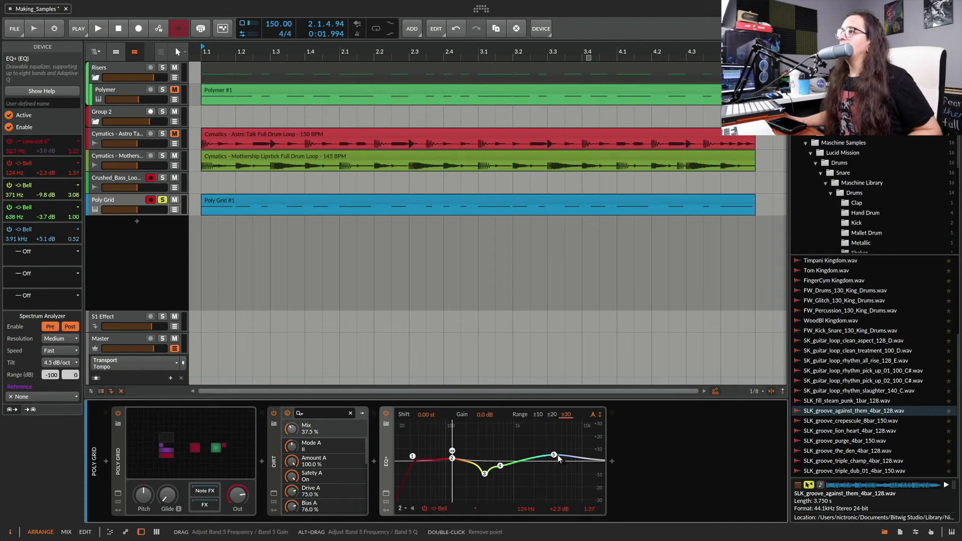
Set EQ+ band 4 to 1.10 kHz with a Q of 2.86, and play the clip to check the sound
left_click_drag(501, 466, 517, 466)
left_click_drag(589, 509, 589, 488)
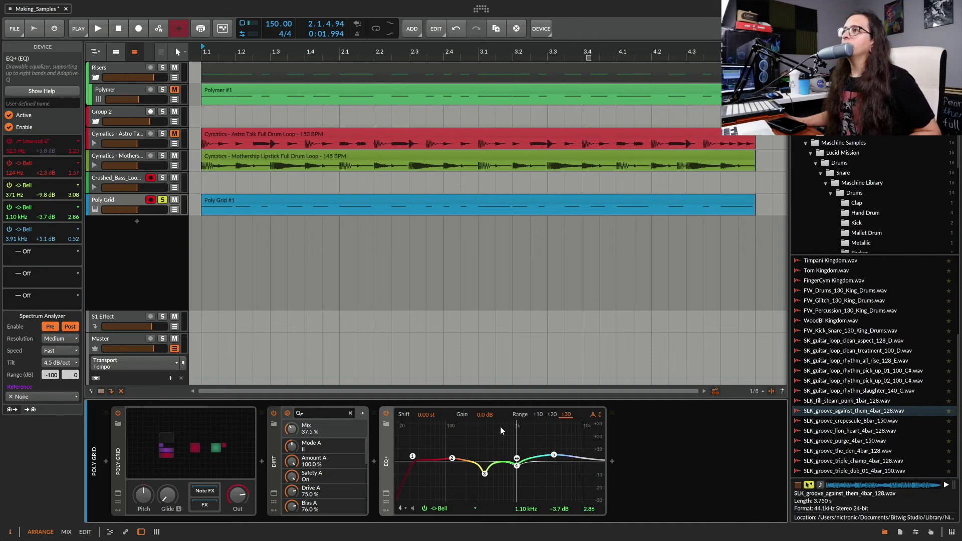
key("space")
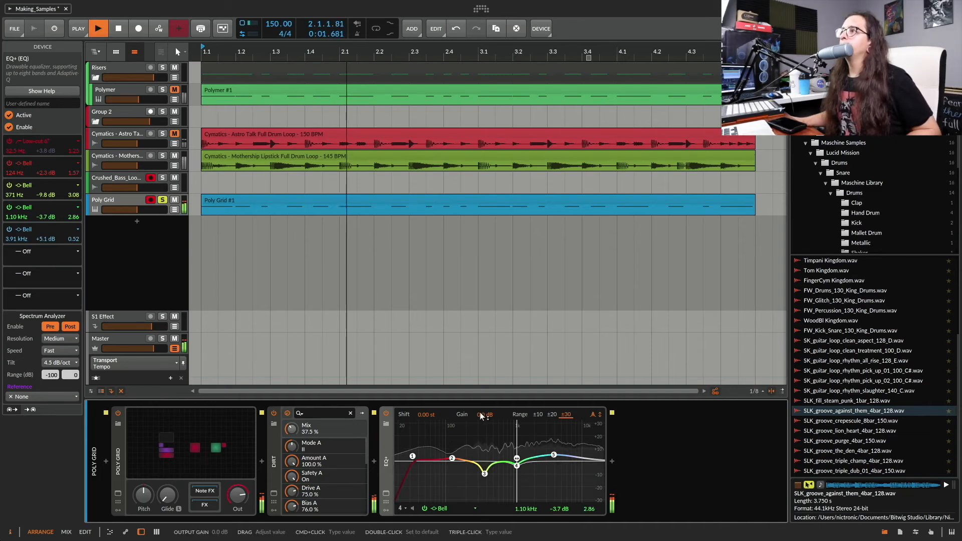
key("space")
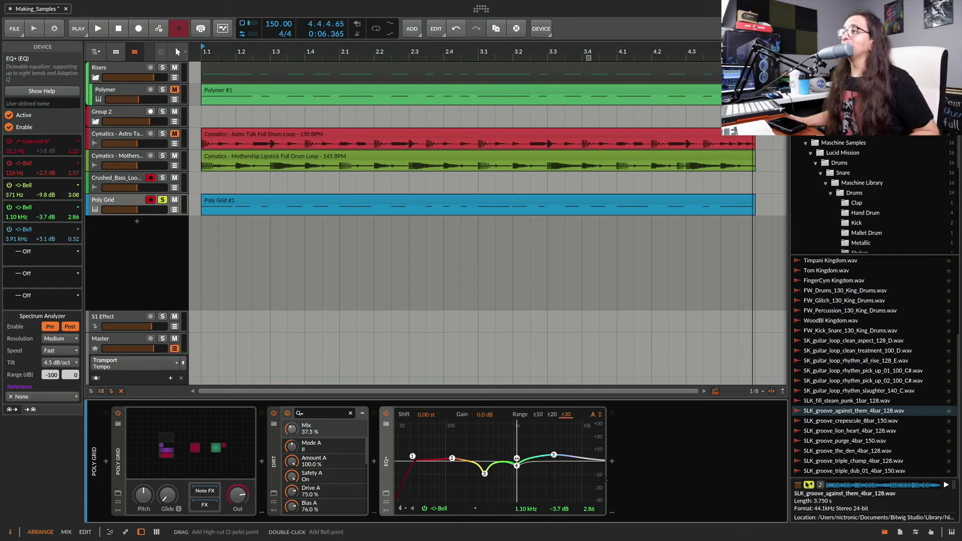
Insert the DeniseDragonFire compressor plug-in after the EQ+ in the Poly Grid chain
left_click(614, 460)
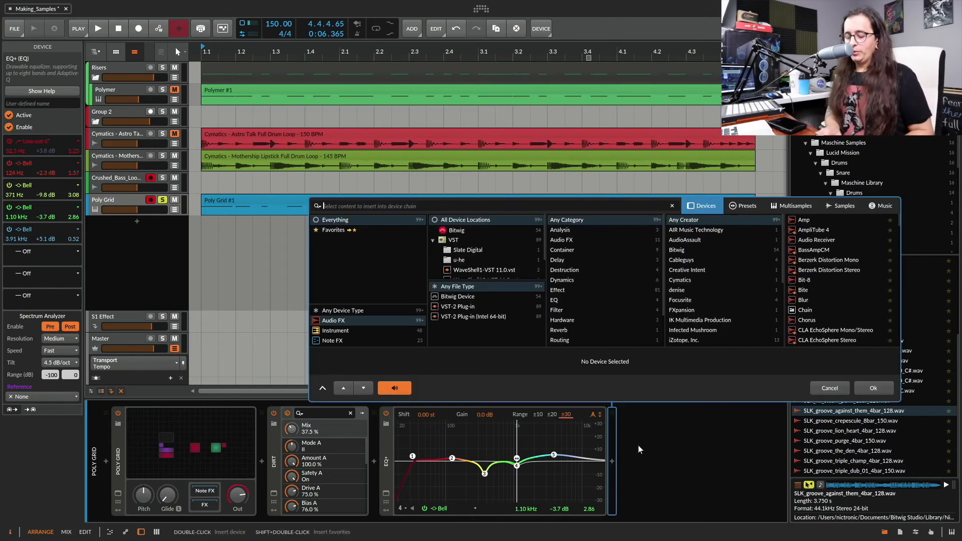
type("dra")
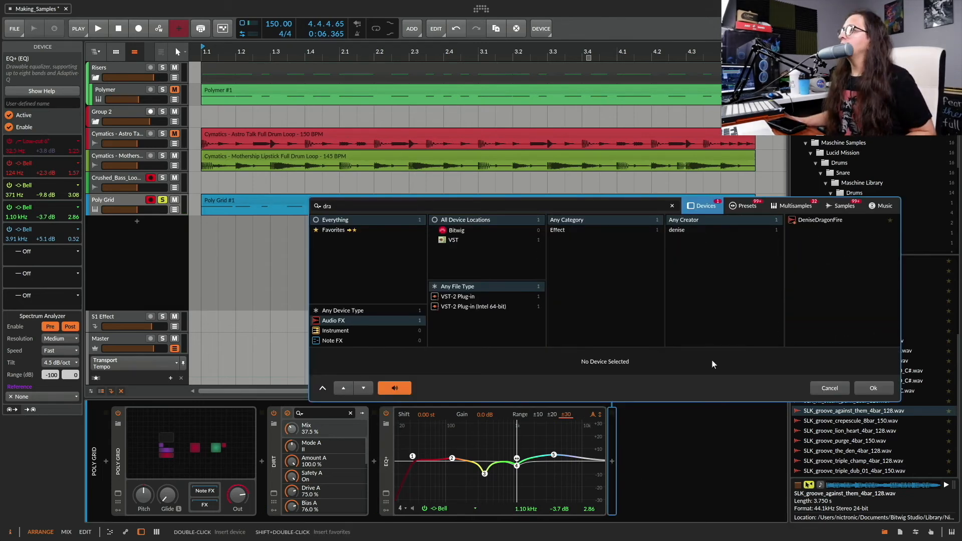
double_click(847, 220)
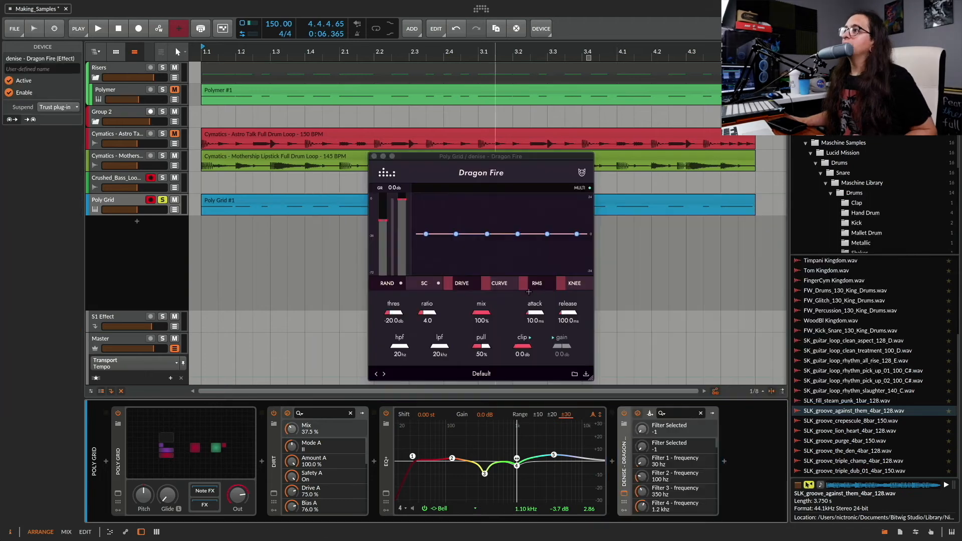
Load the Multi Band Mixbus preset in Dragon Fire and play the clip through it
left_click(576, 374)
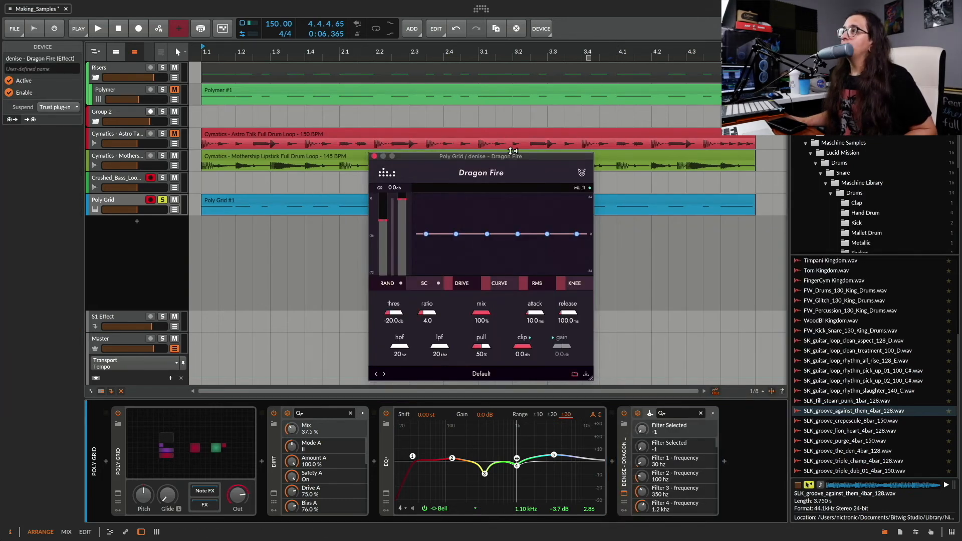
scroll(477, 223, "down", 10)
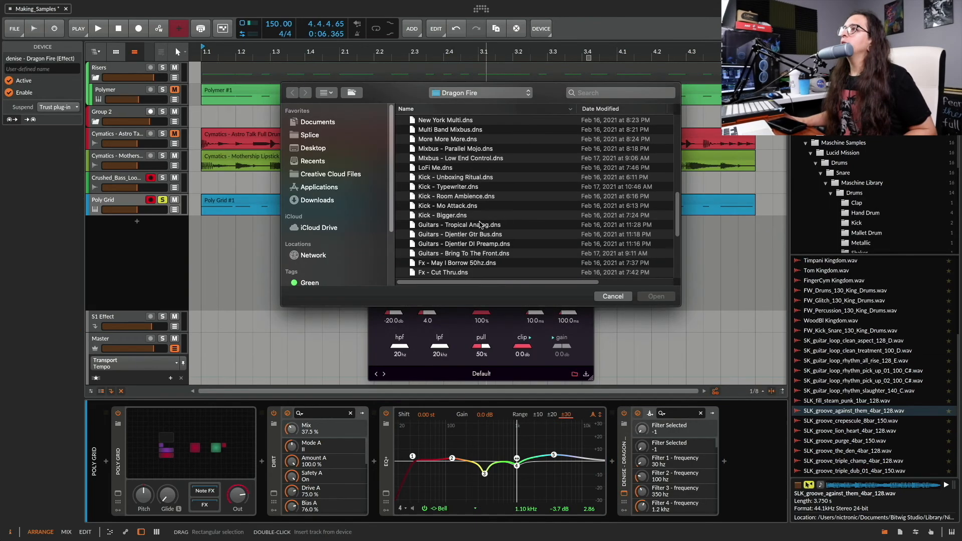
scroll(477, 223, "up", 15)
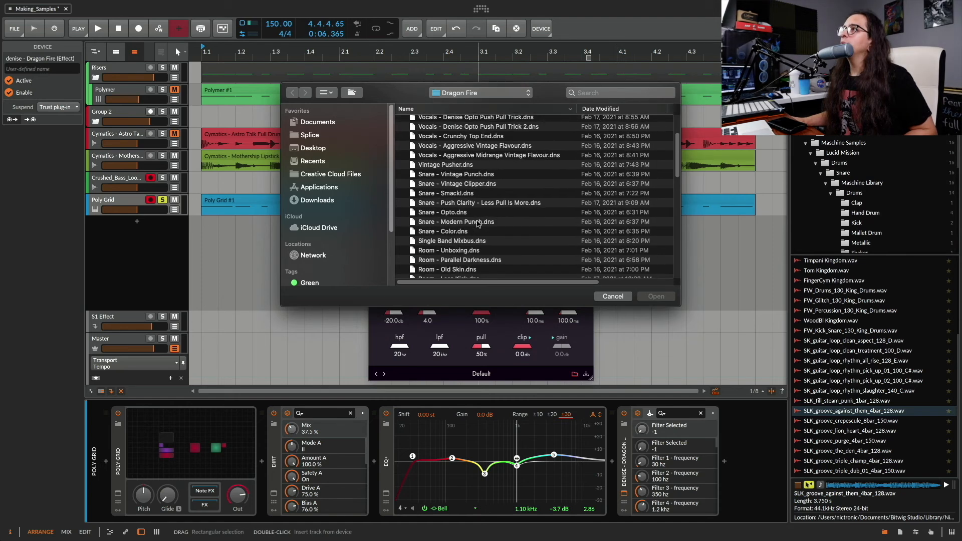
scroll(477, 223, "down", 5)
scroll(477, 223, "down", 2)
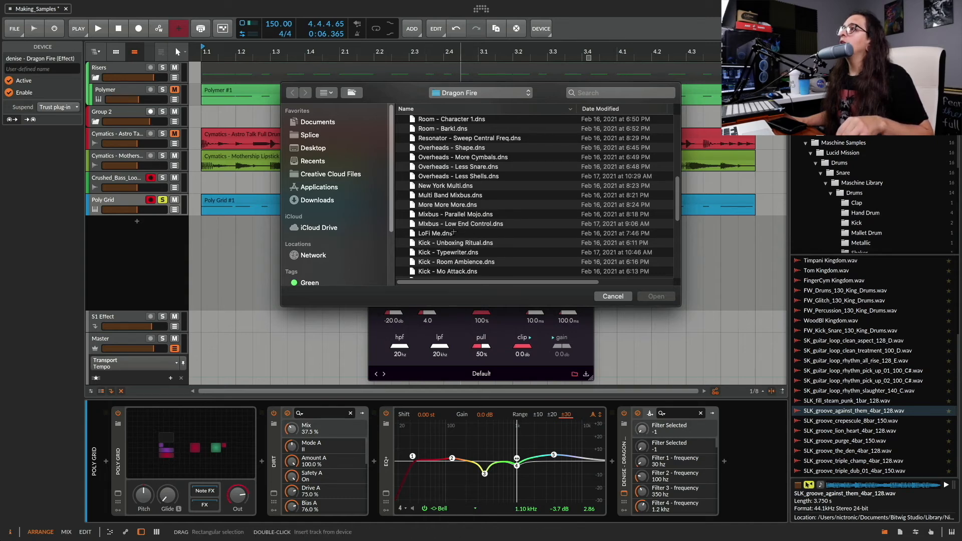
left_click(449, 196)
double_click(449, 197)
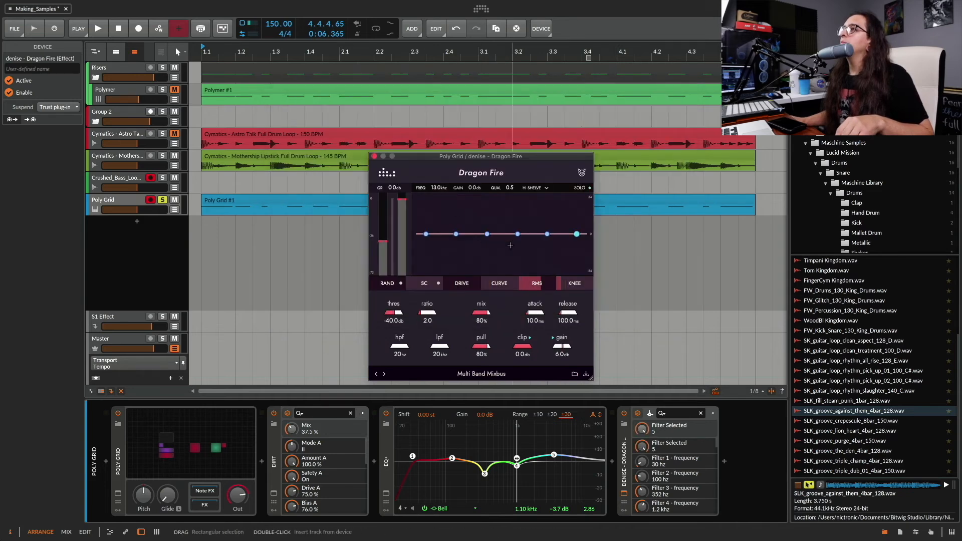
key("space")
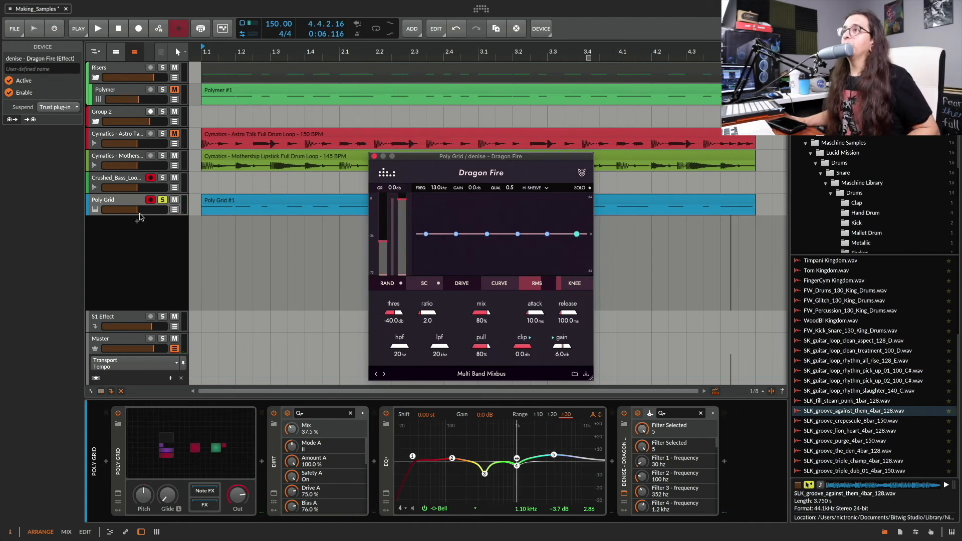
Lower the Poly Grid track volume to -13.6 dB and play it soloed together with the Mothership drum loop
left_click(136, 214)
left_click_drag(140, 212, 138, 212)
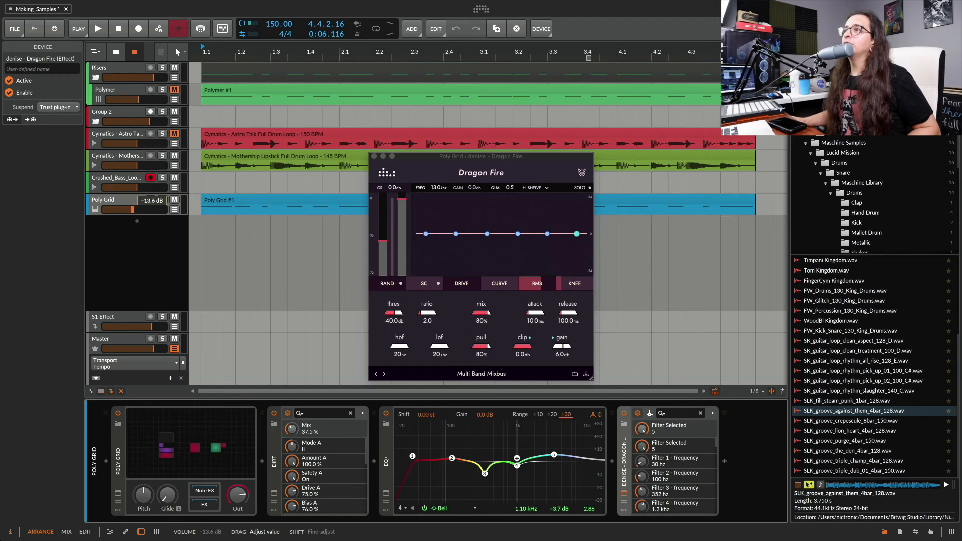
left_click(163, 200)
left_click(163, 156)
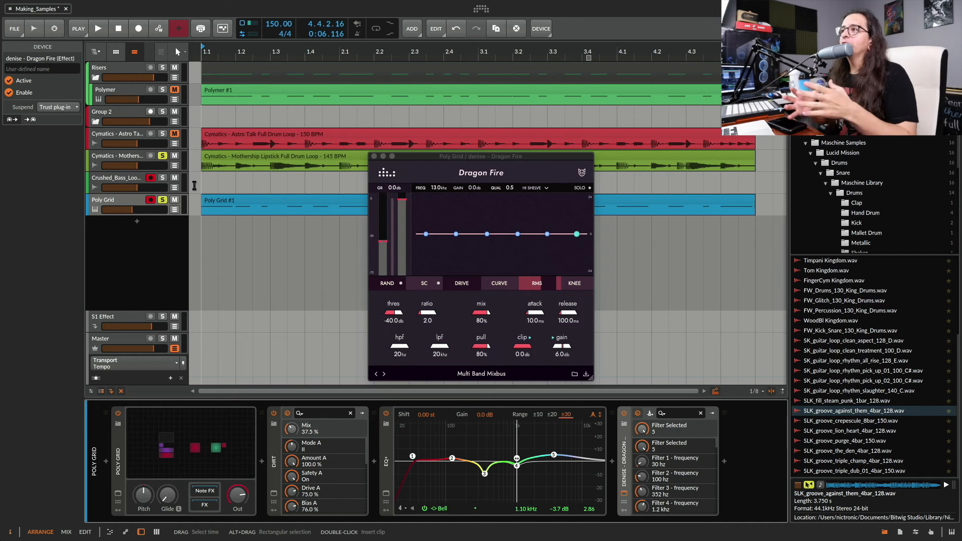
key("space")
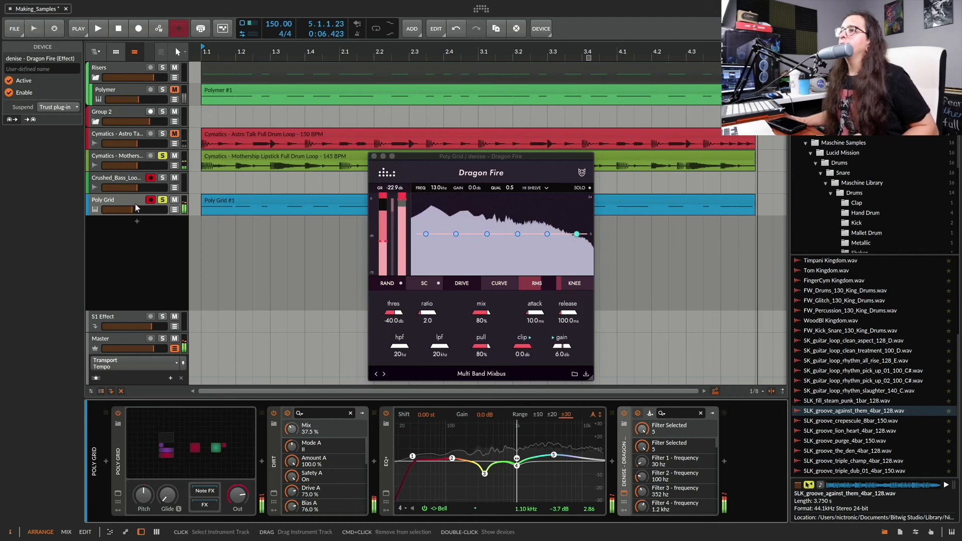
key("space")
Open the Poly Grid patch and lower the mixer's channel 1 level to -3.1 dB, moving the Dragon Fire window aside
left_click(118, 496)
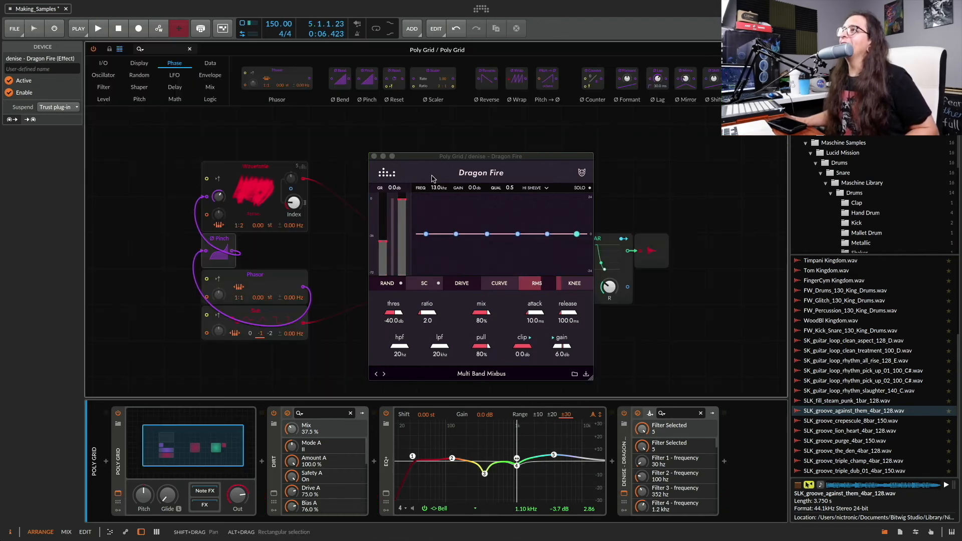
left_click_drag(438, 161, 633, 145)
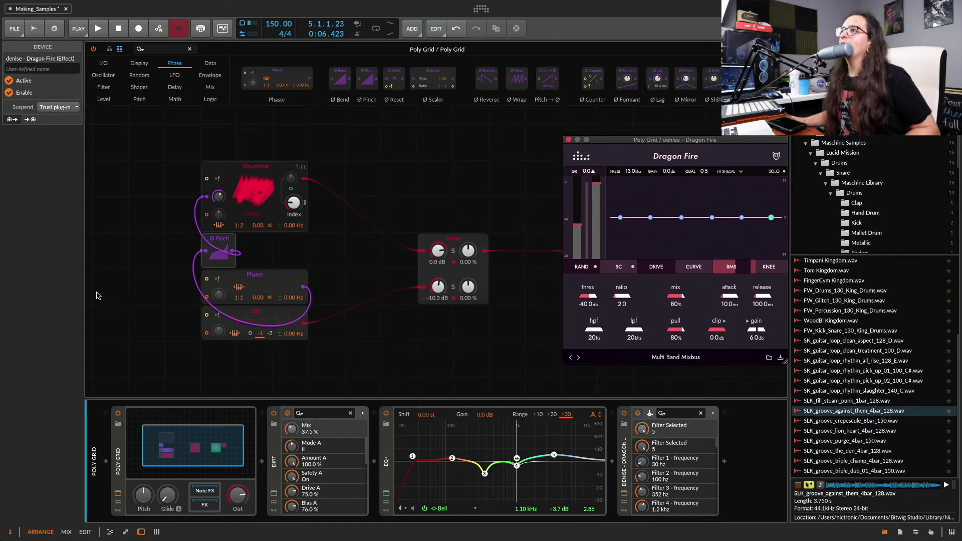
left_click(234, 256)
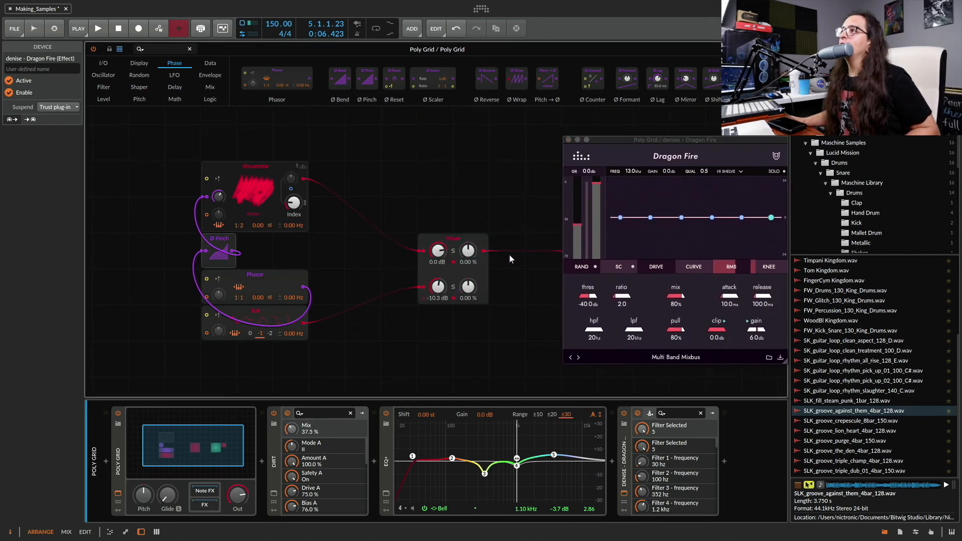
left_click_drag(444, 254, 444, 261)
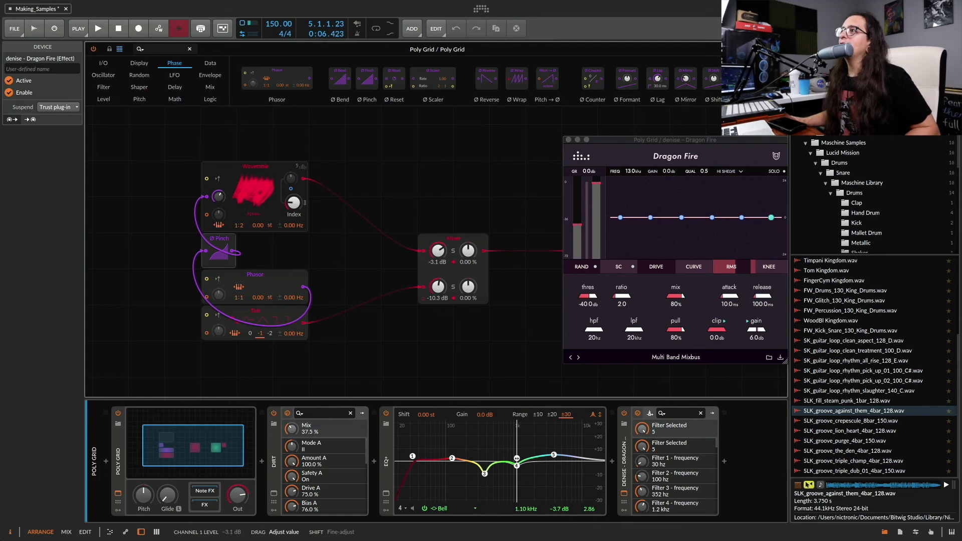
Set the Wavetable module's phase modulation amount to 8.52 % while playing the clip
key("space")
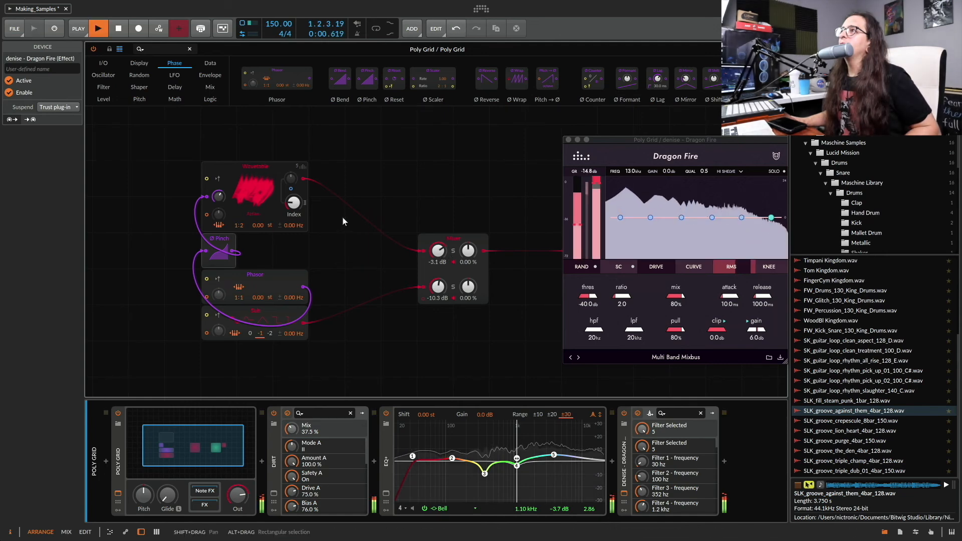
left_click_drag(218, 196, 219, 200)
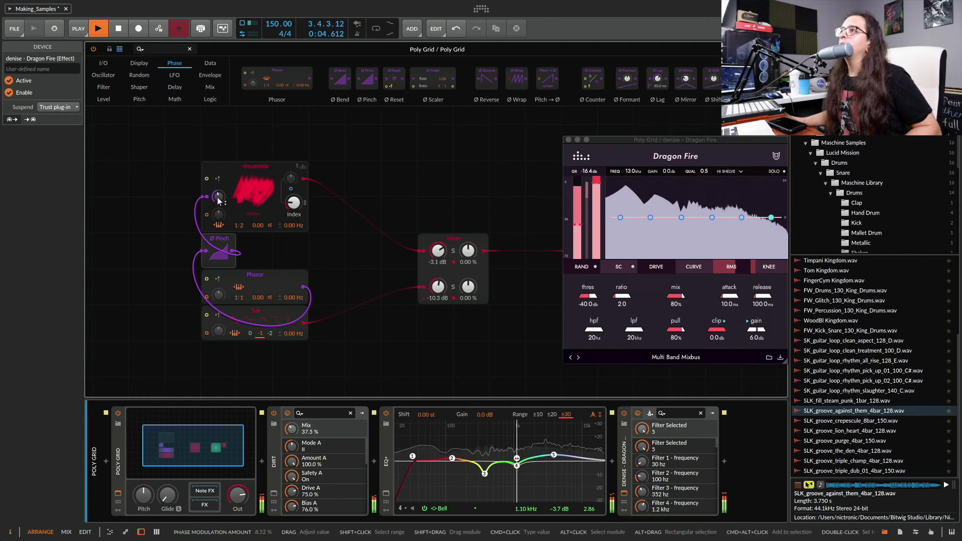
key("space")
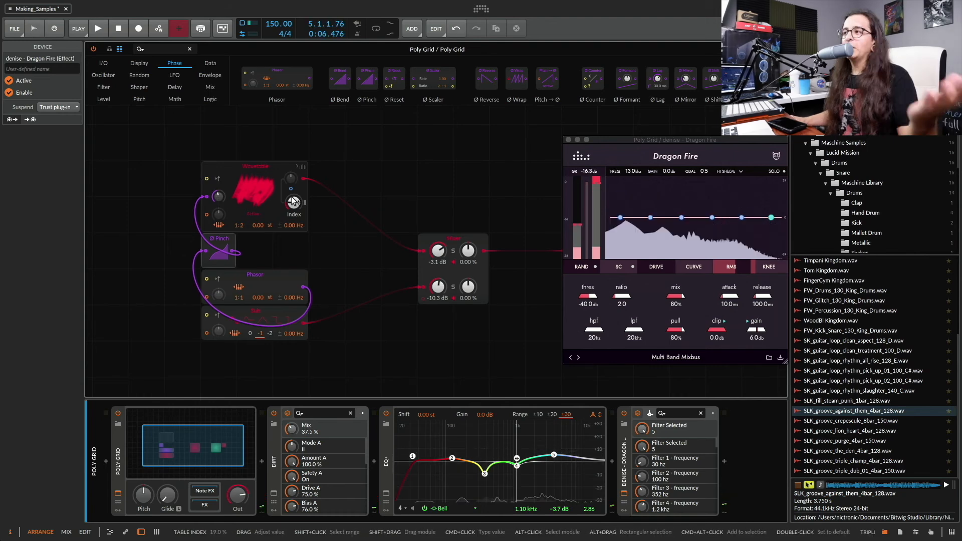
Close the Dragon Fire window and play the clip with Dirt bypassed to compare the sound
left_click(569, 140)
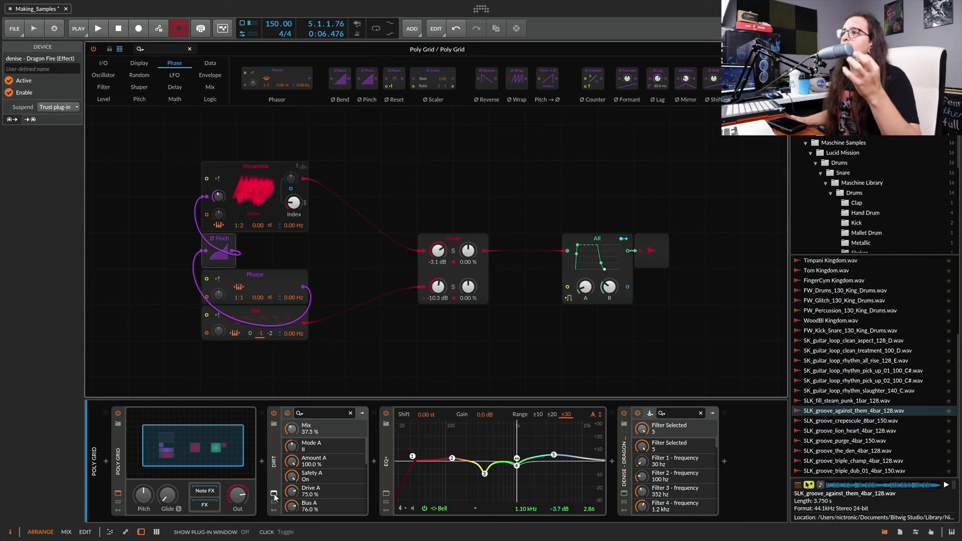
key("space")
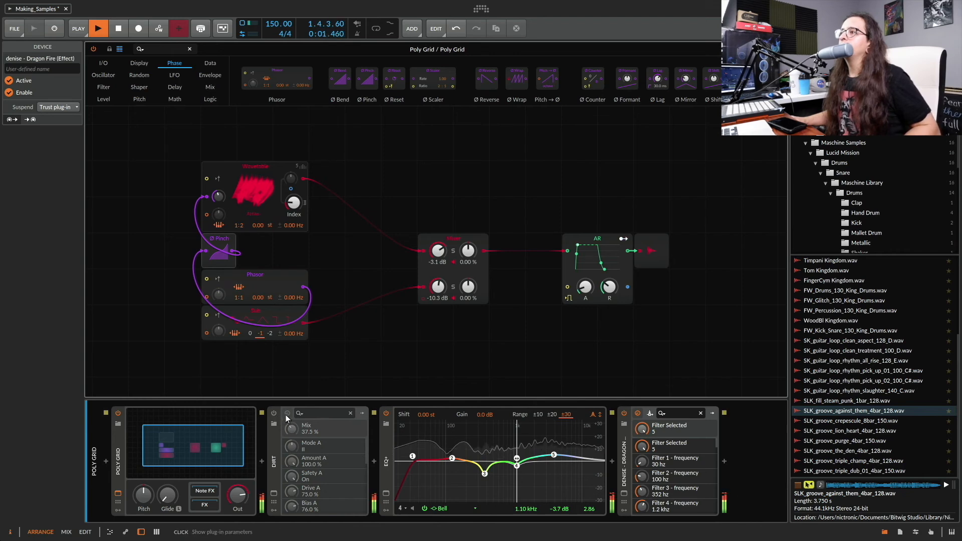